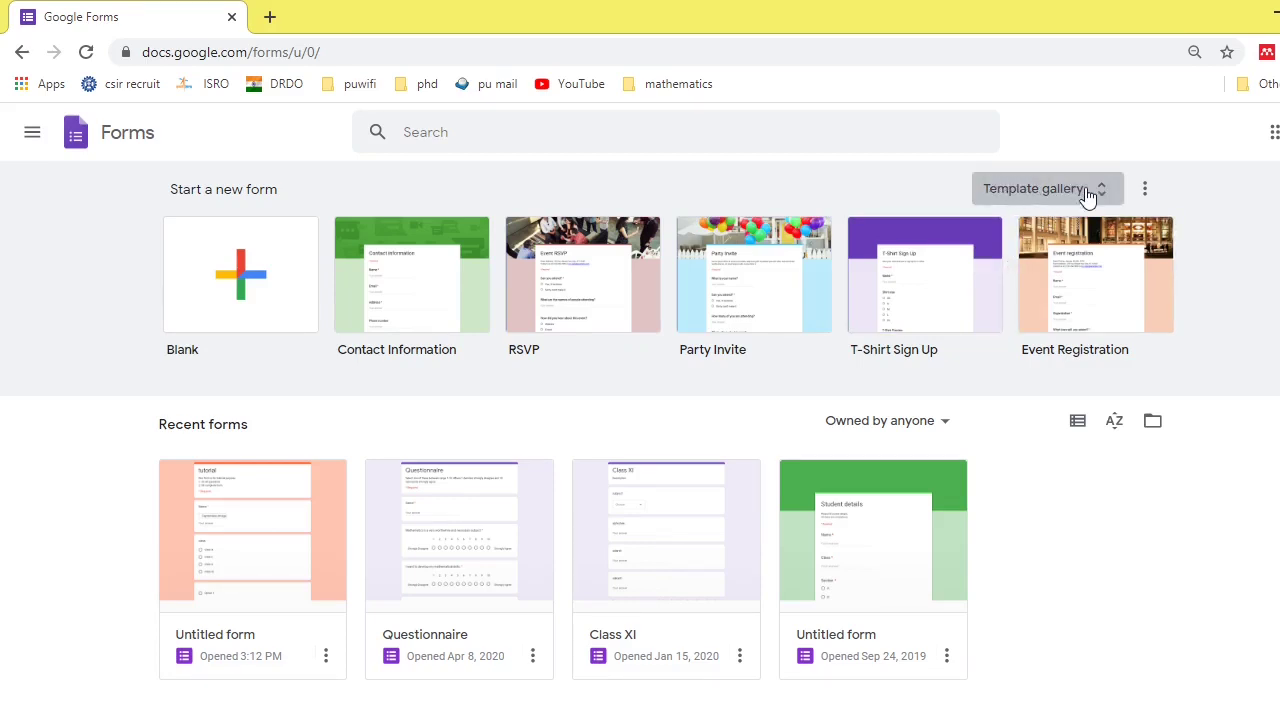
- Browse the template gallery's Recently used, Personal, Work and Education templates
click(1090, 196)
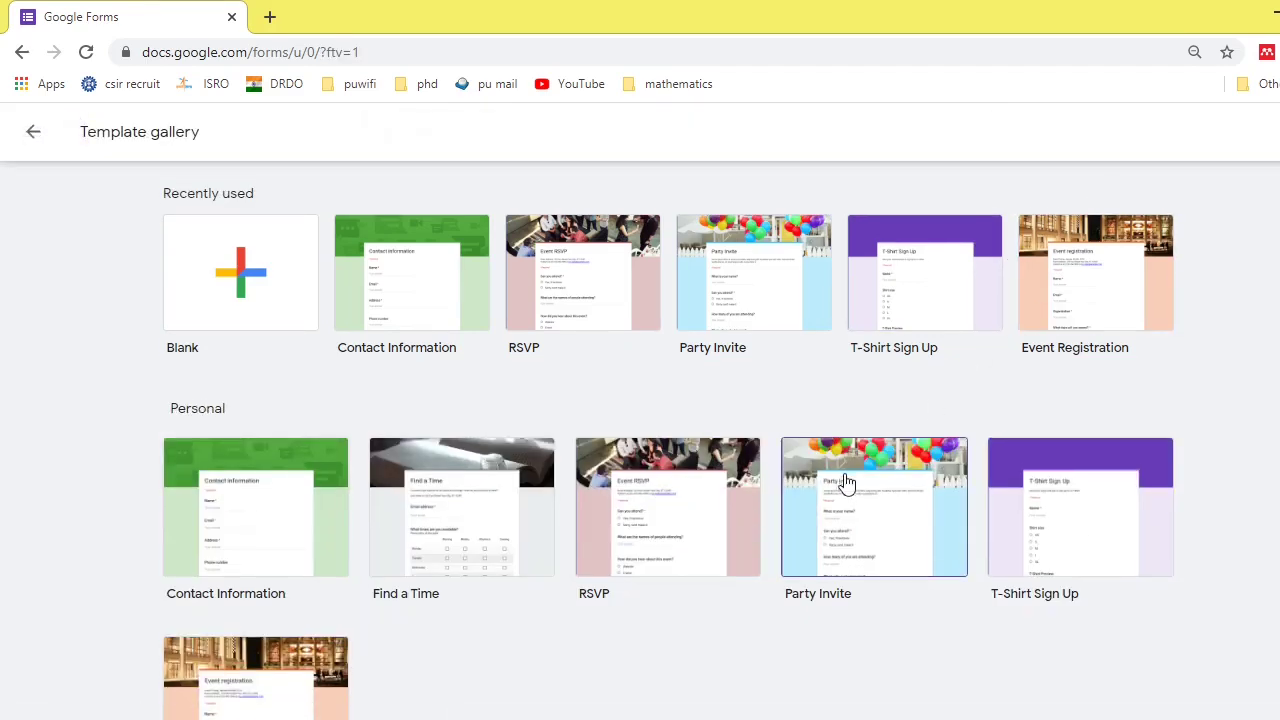
scroll(846, 483, down, 1)
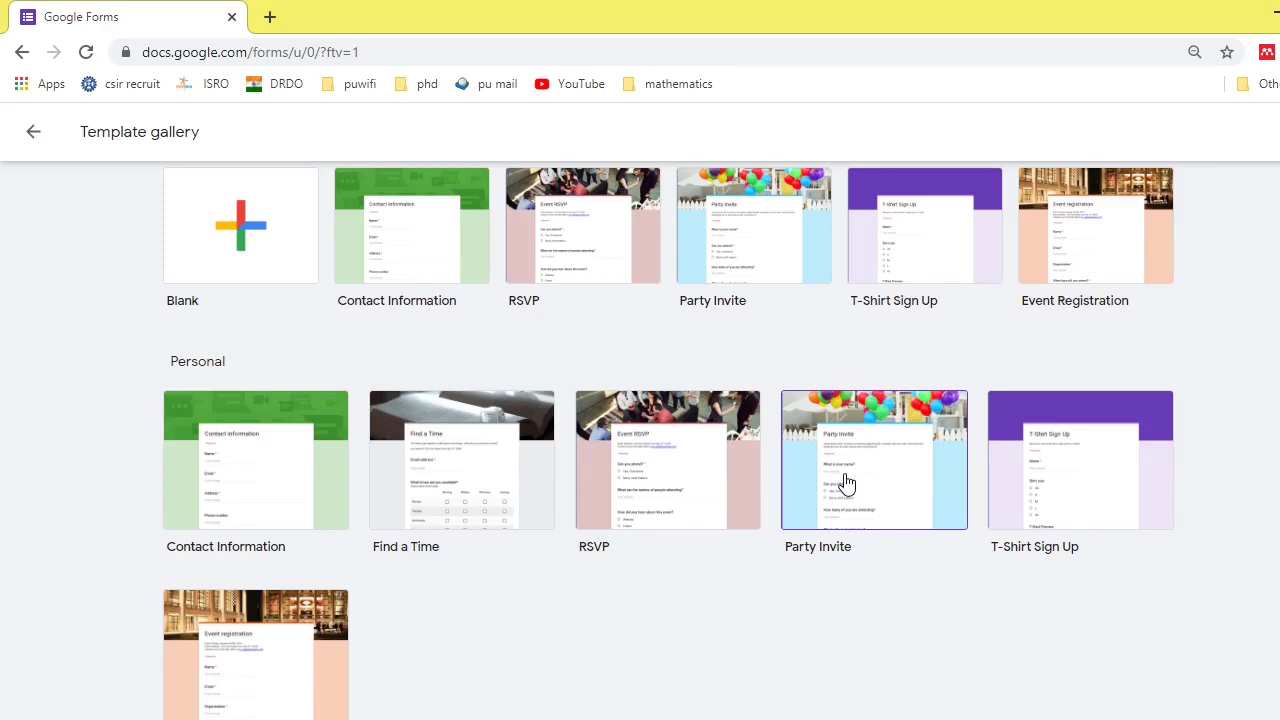
scroll(846, 483, down, 3)
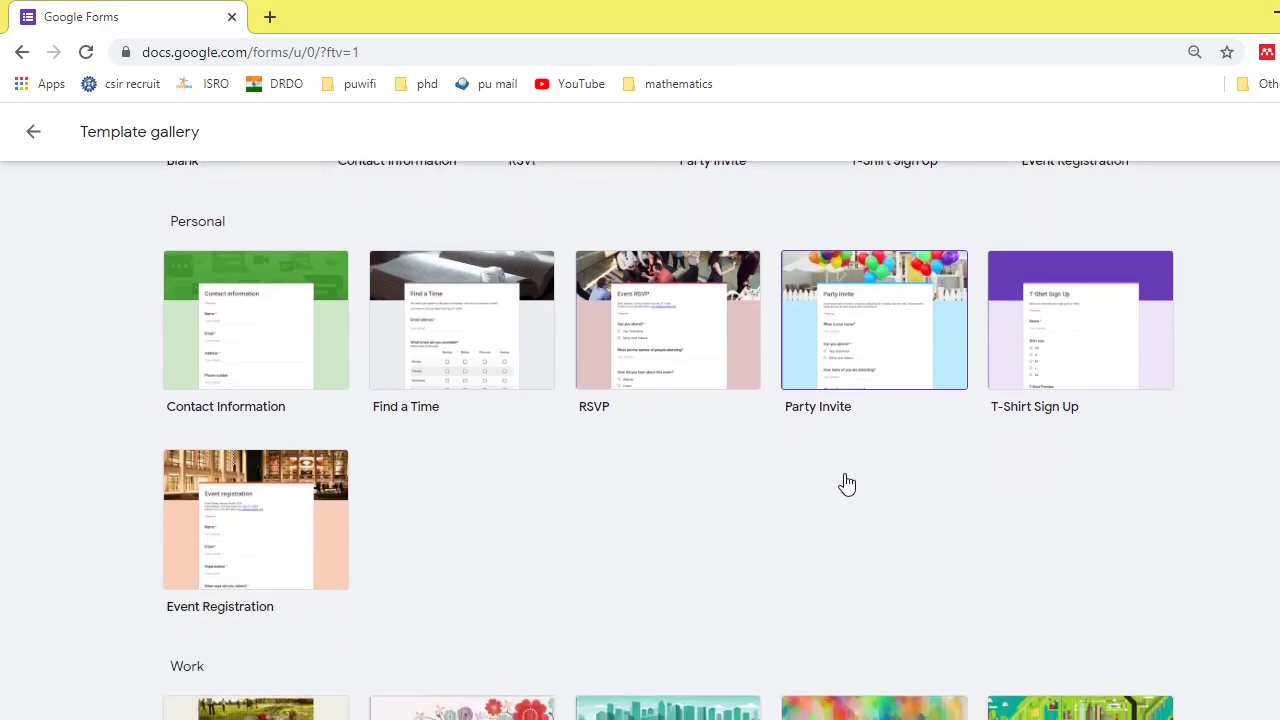
scroll(846, 483, down, 5)
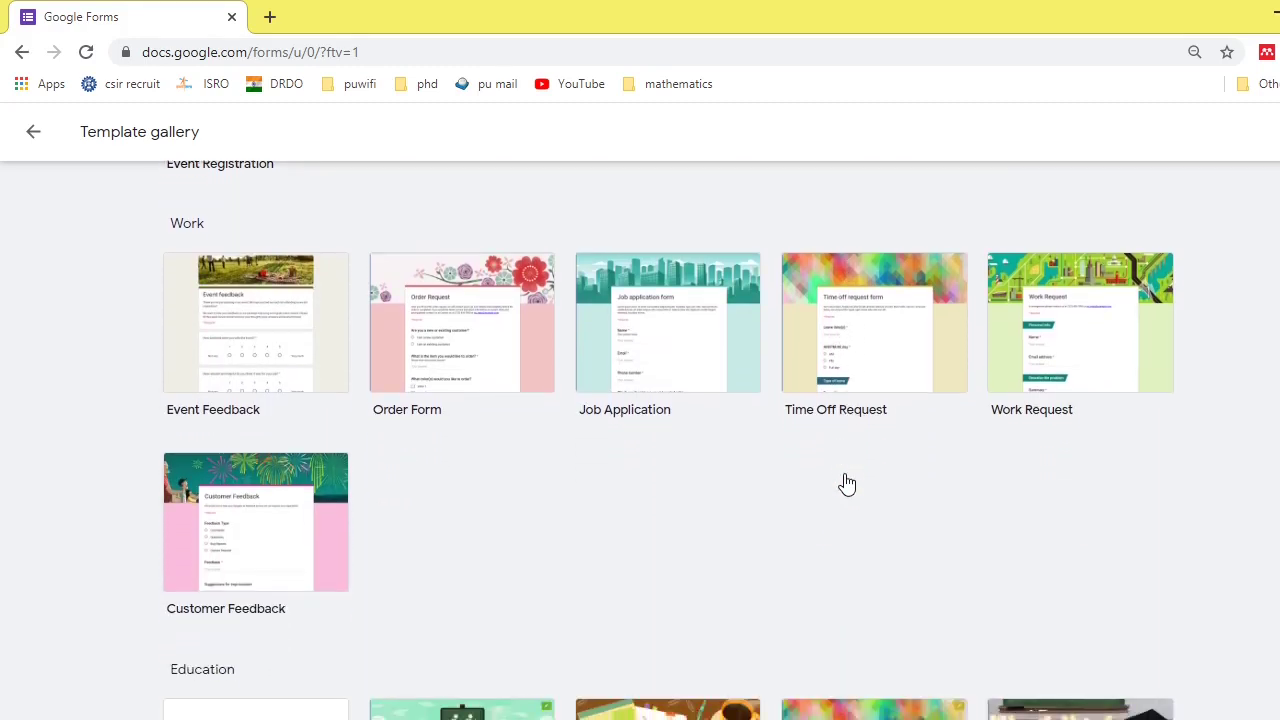
scroll(846, 483, down, 1)
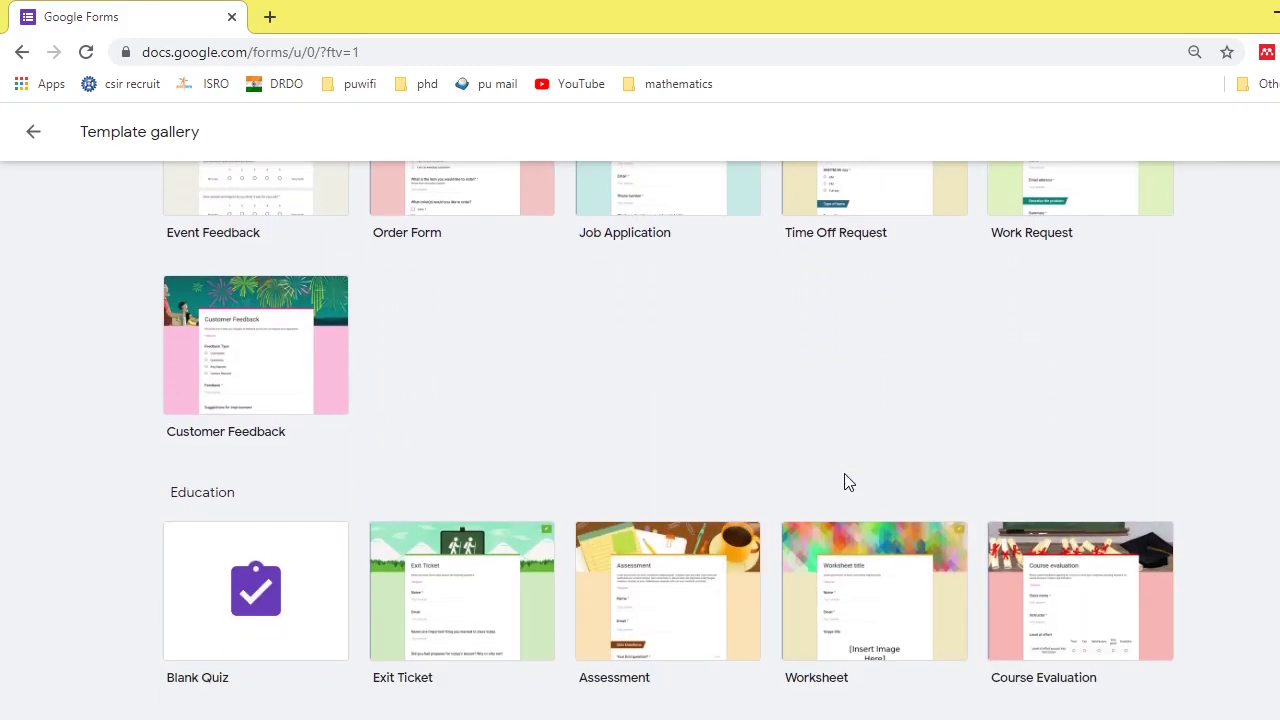
scroll(846, 483, up, 3)
scroll(845, 481, up, 5)
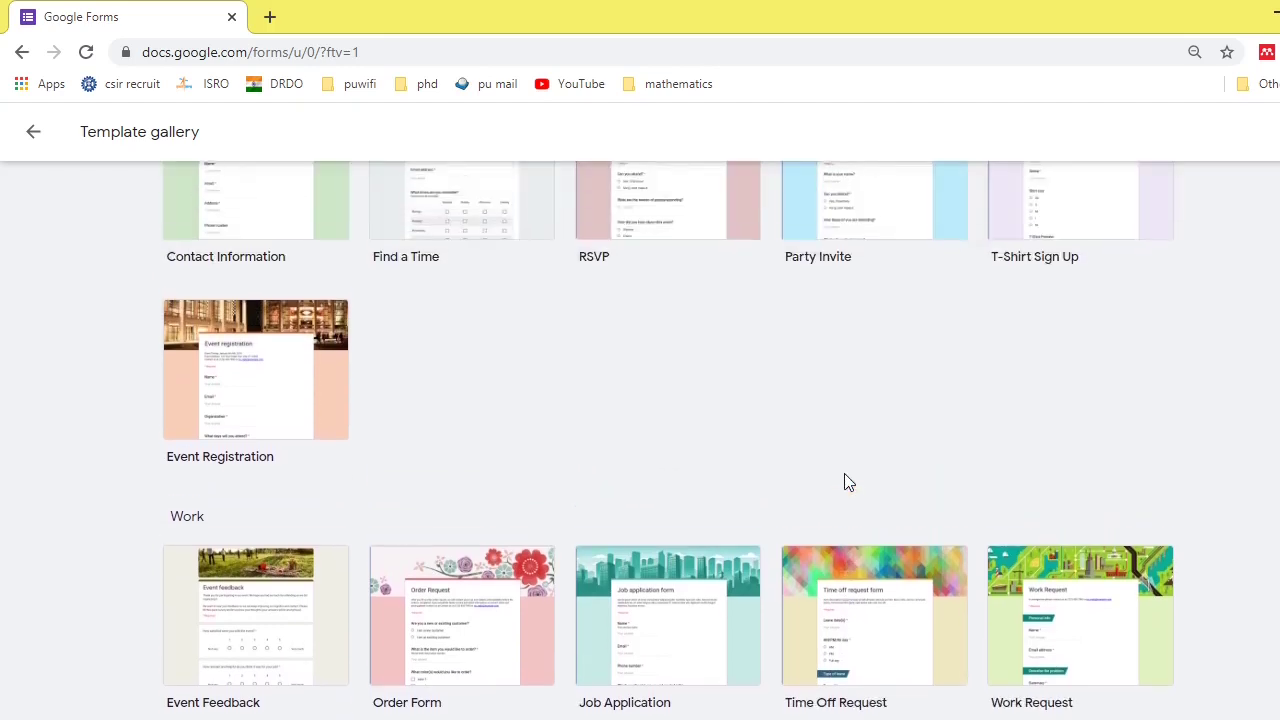
scroll(845, 481, up, 1)
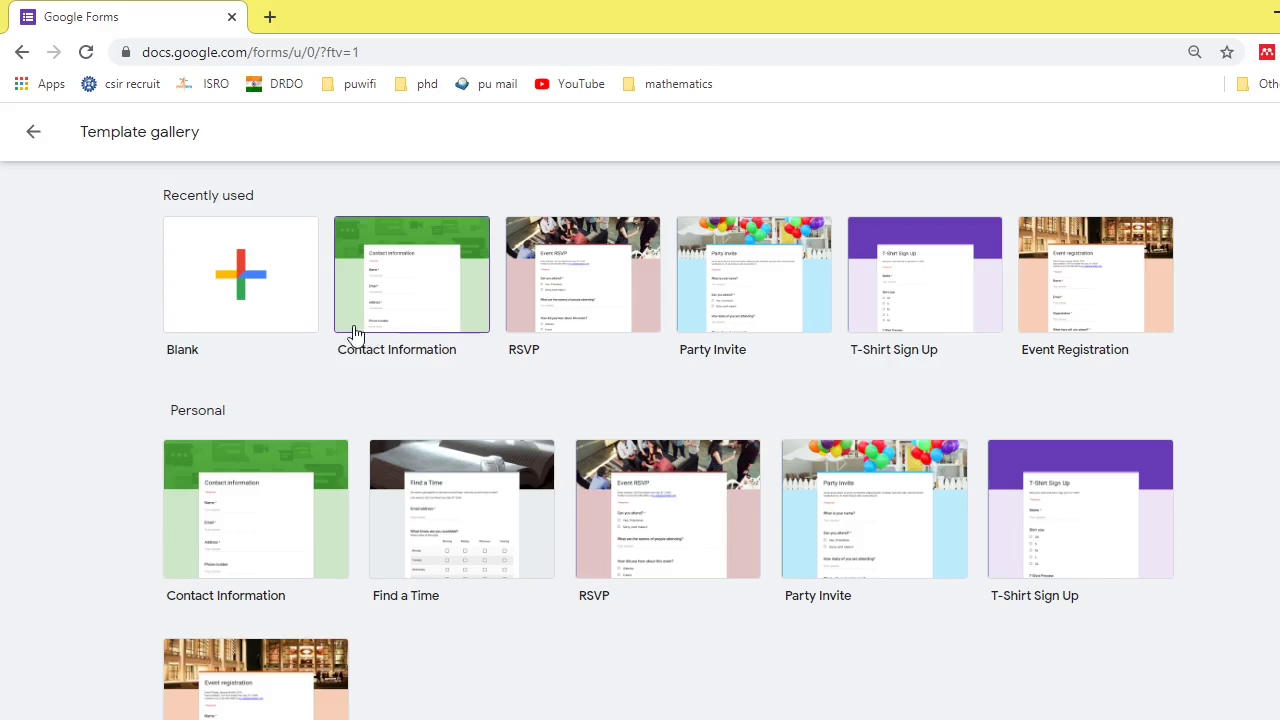
- Create a new blank form from the Blank template and bring up its settings
click(253, 294)
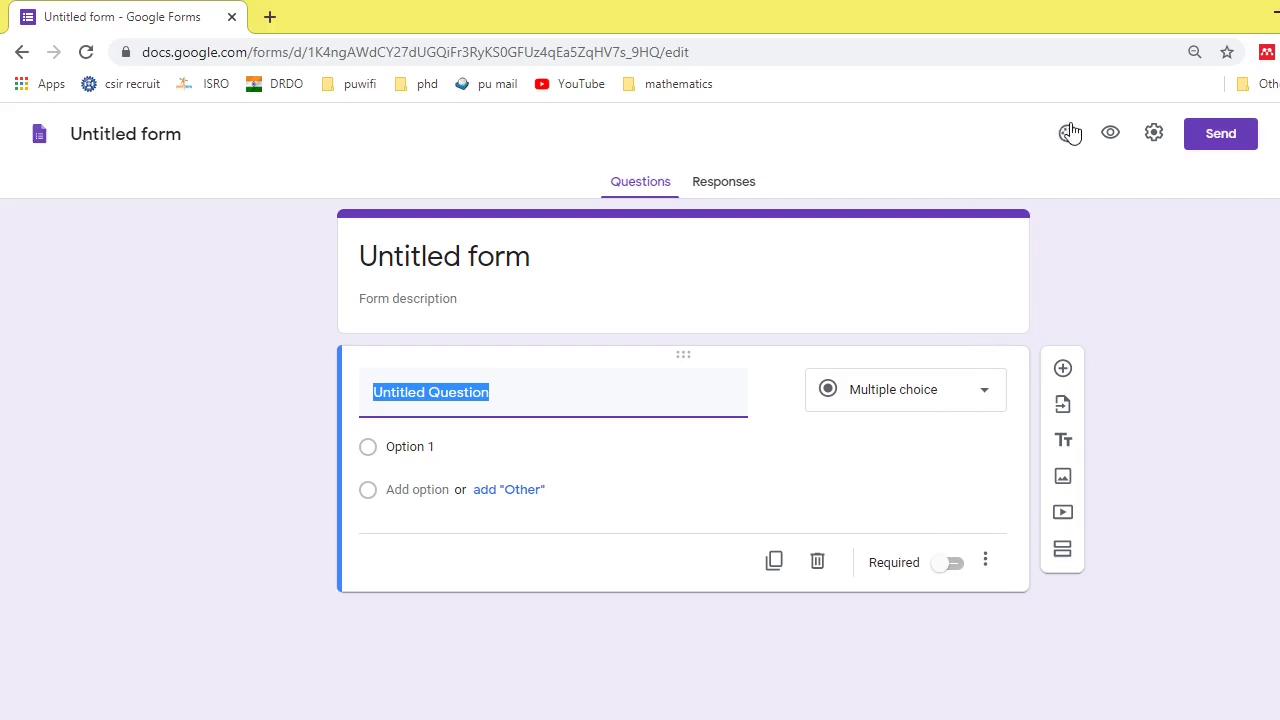
click(1151, 136)
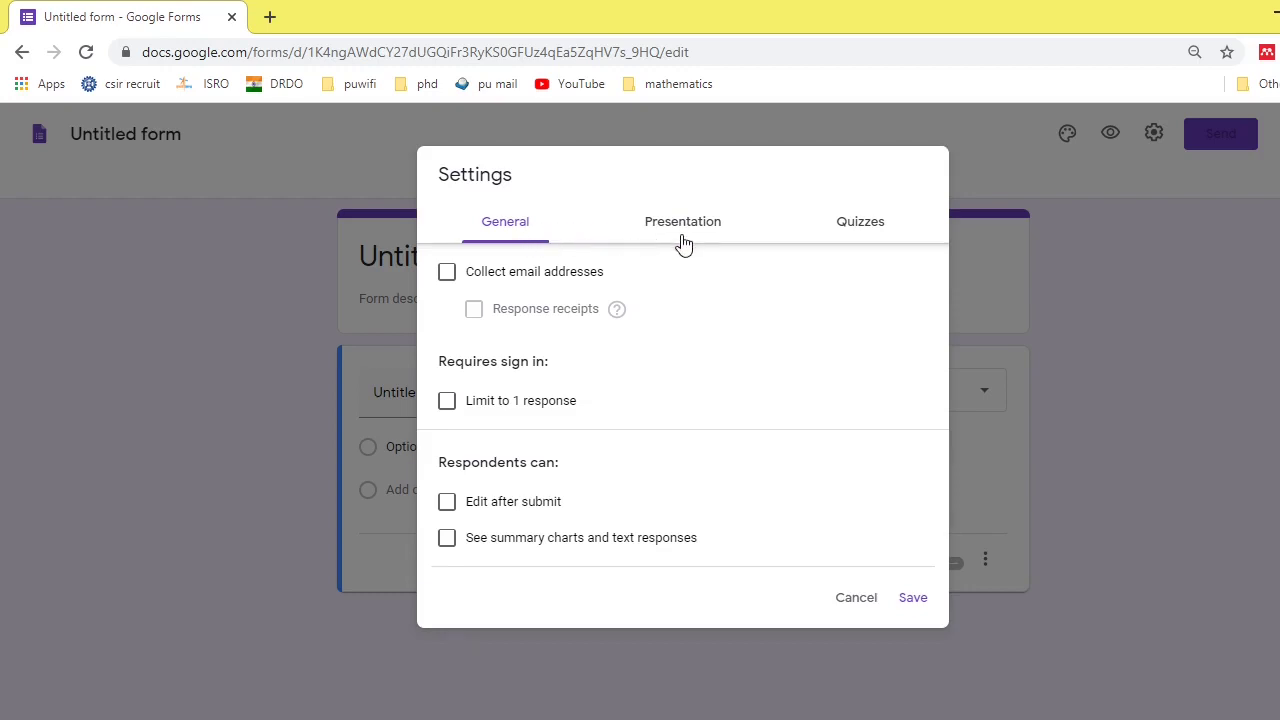
- Make the form a quiz that releases grades immediately after each submission, and save
click(857, 224)
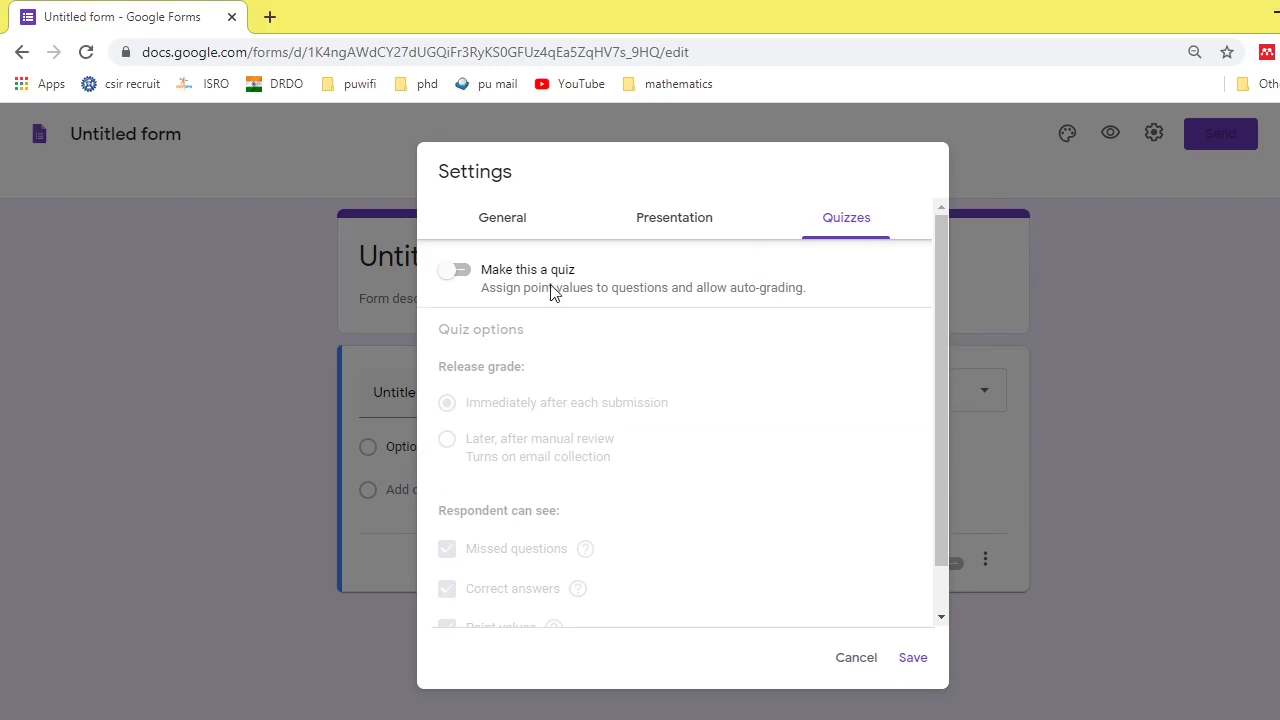
click(462, 272)
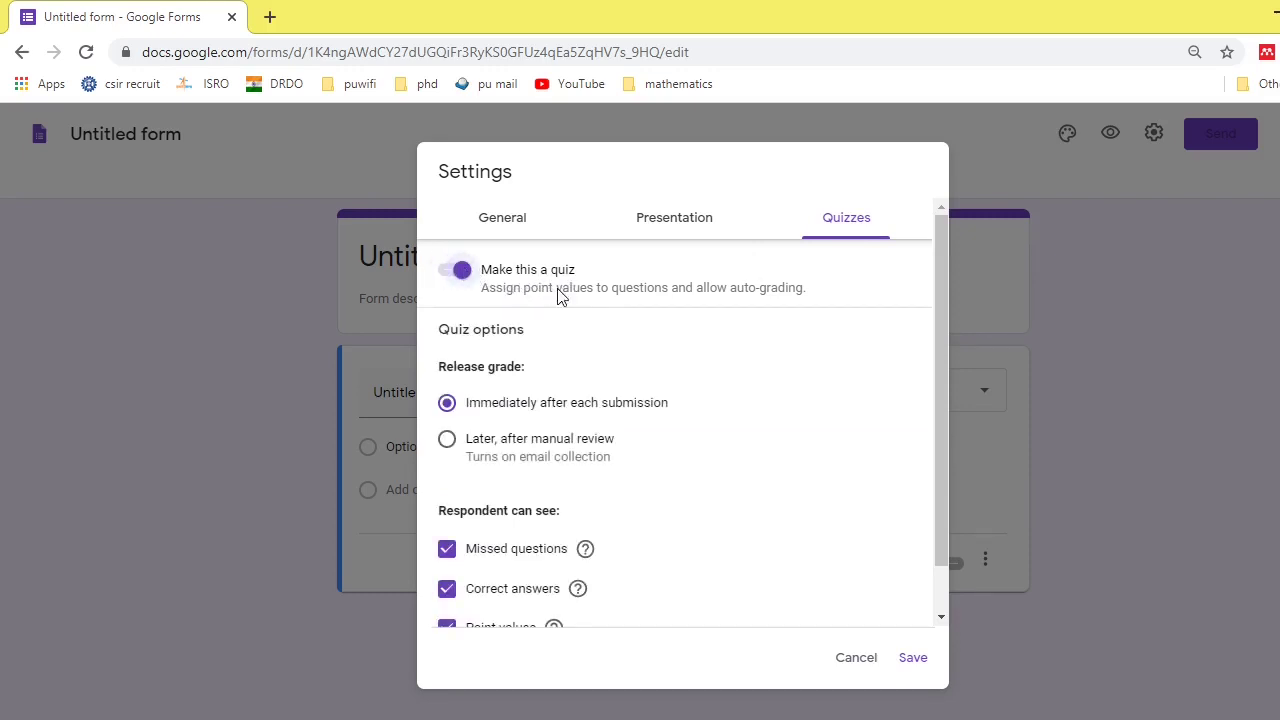
scroll(626, 344, down, 2)
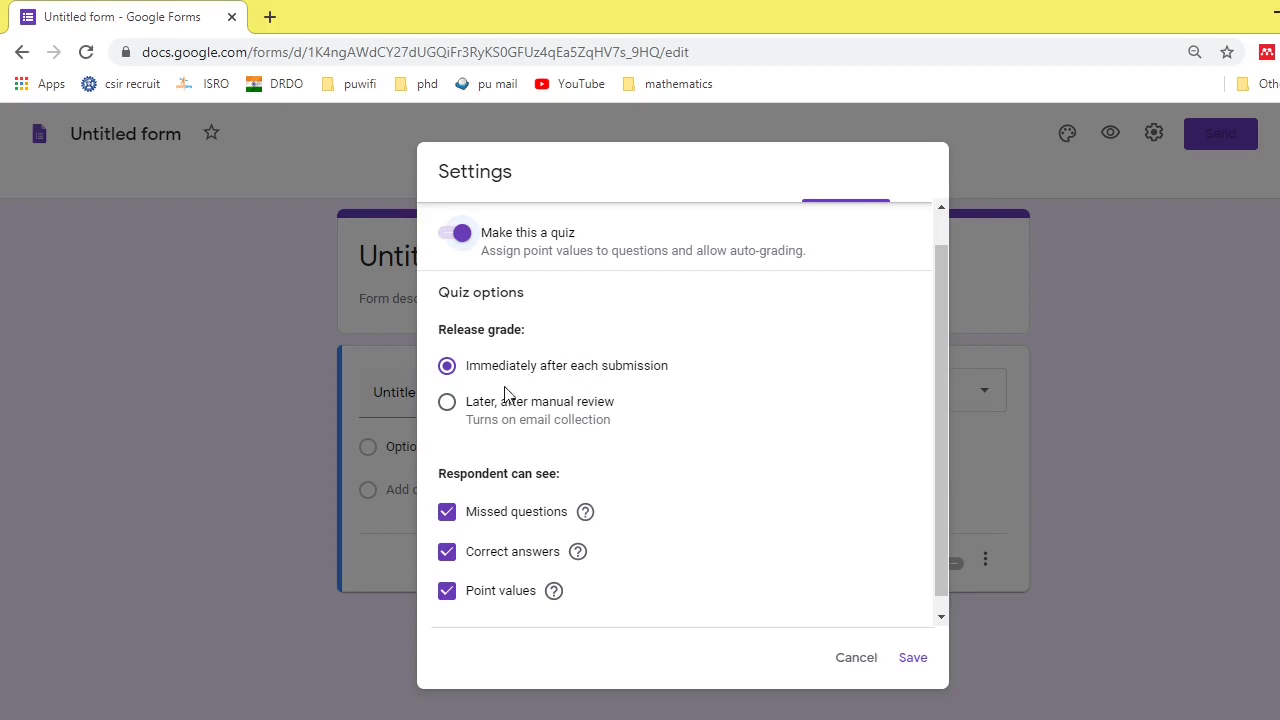
click(446, 408)
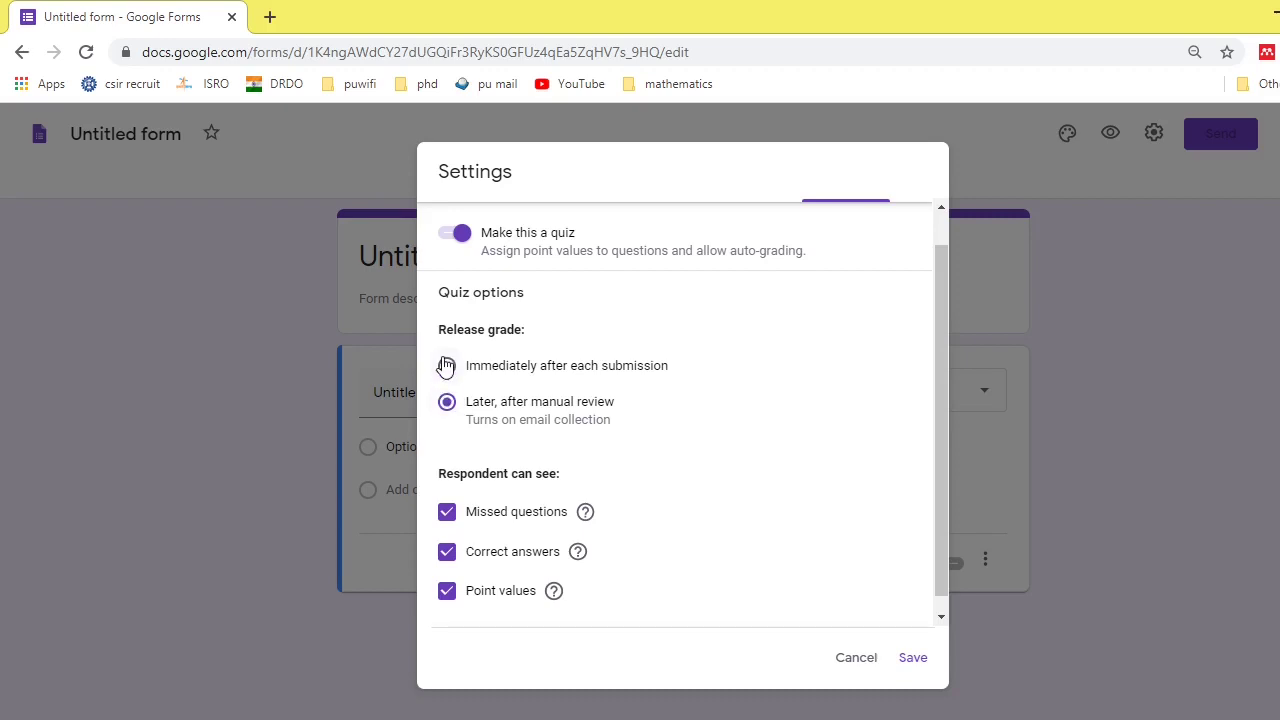
click(446, 366)
scroll(645, 499, down, 1)
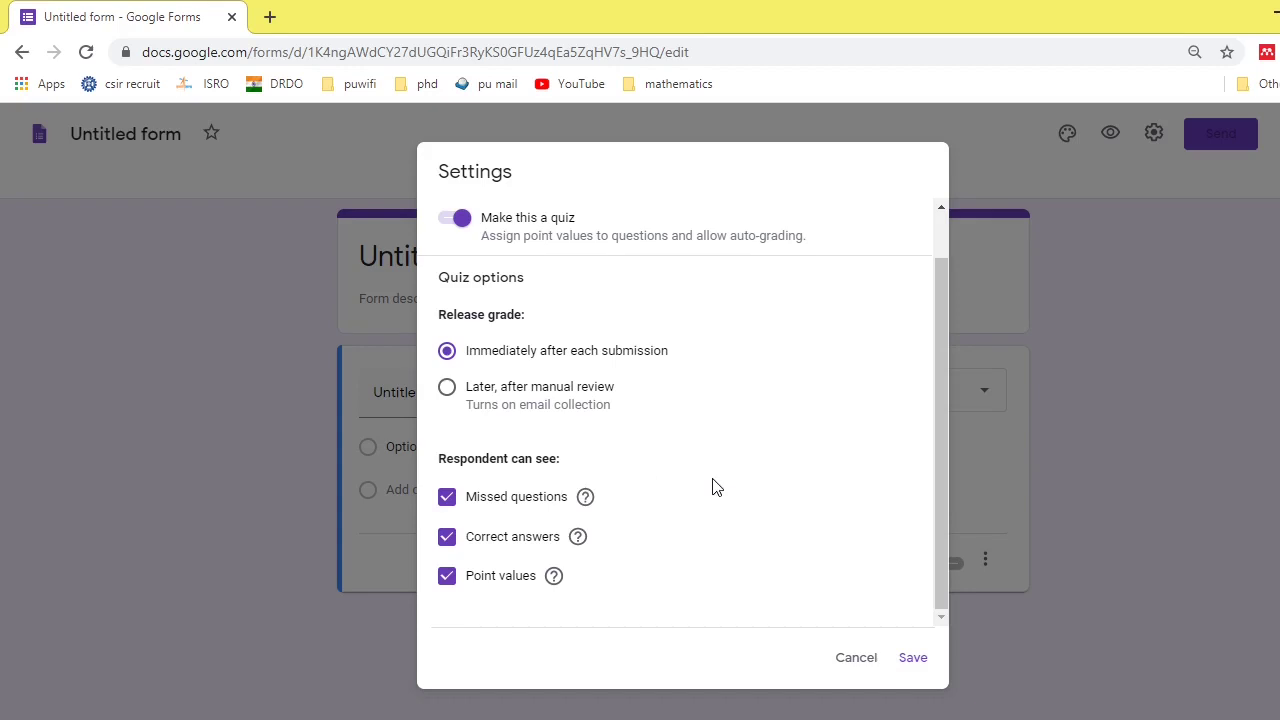
click(904, 664)
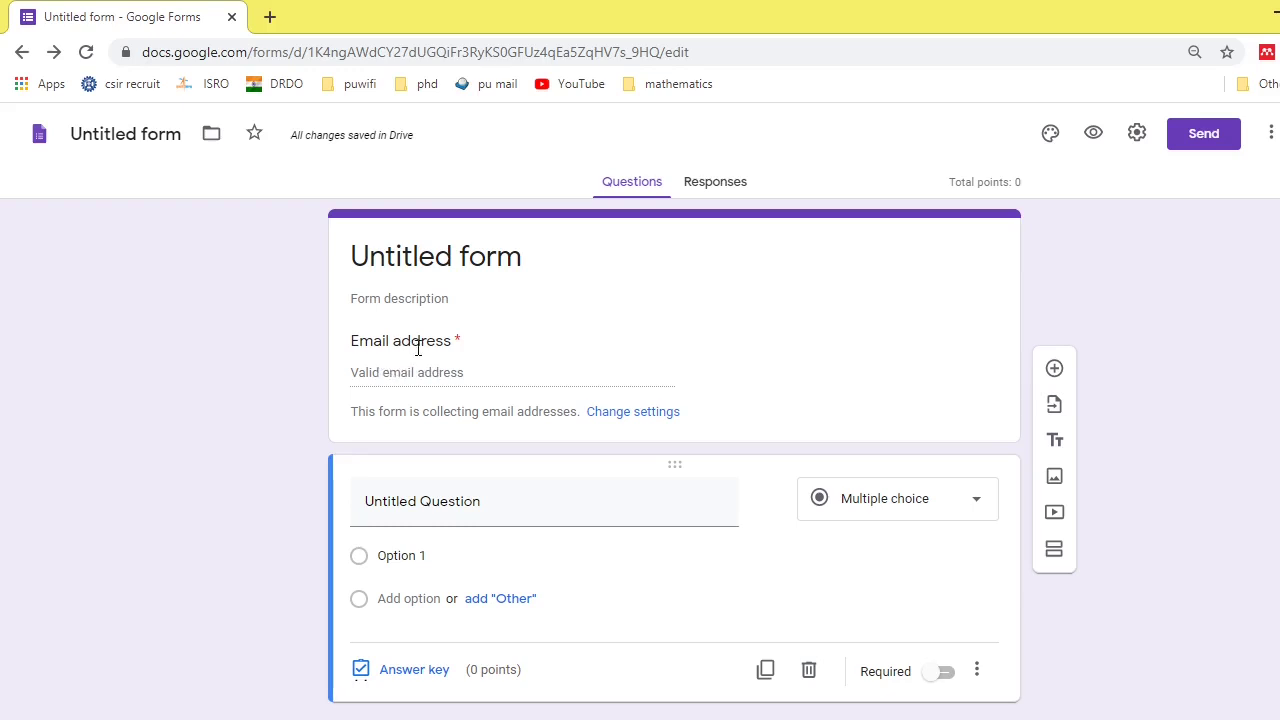
- Turn off Collect email addresses in the General settings and save
click(1138, 136)
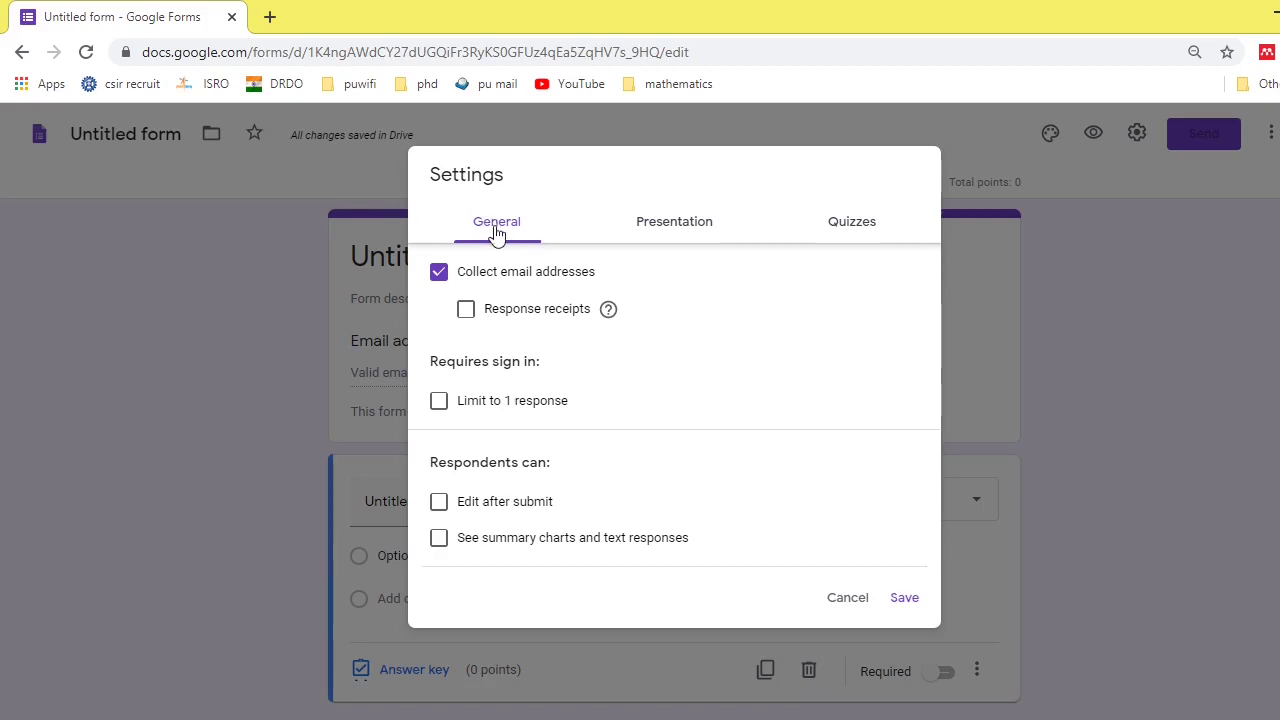
click(440, 274)
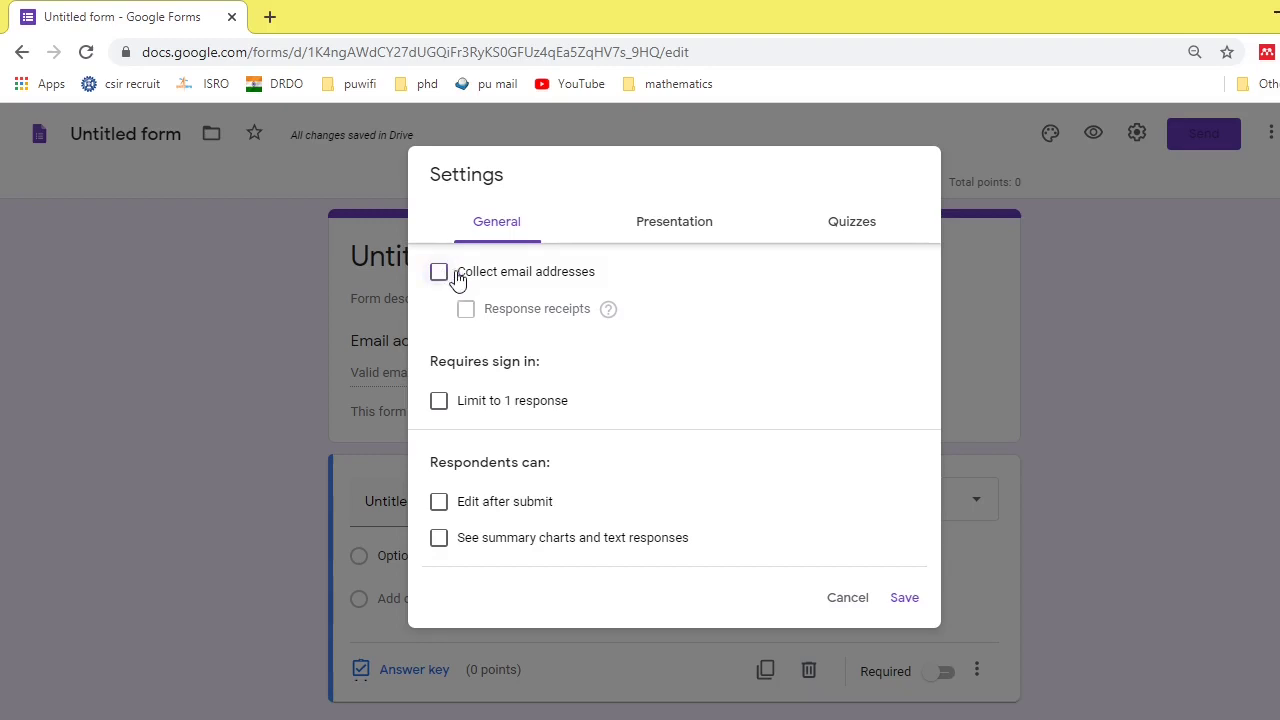
click(899, 599)
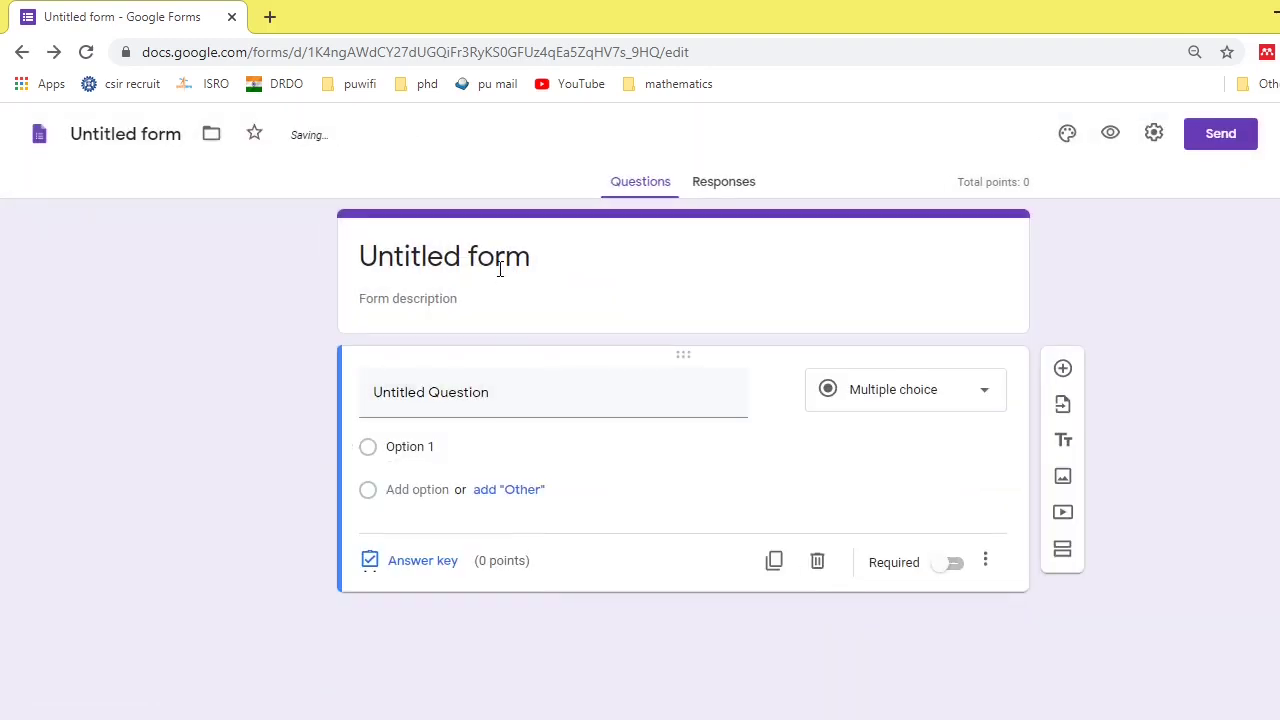
- Title the form 'mathematics quiz' with the description 'all questions are compulsory.'
click(500, 266)
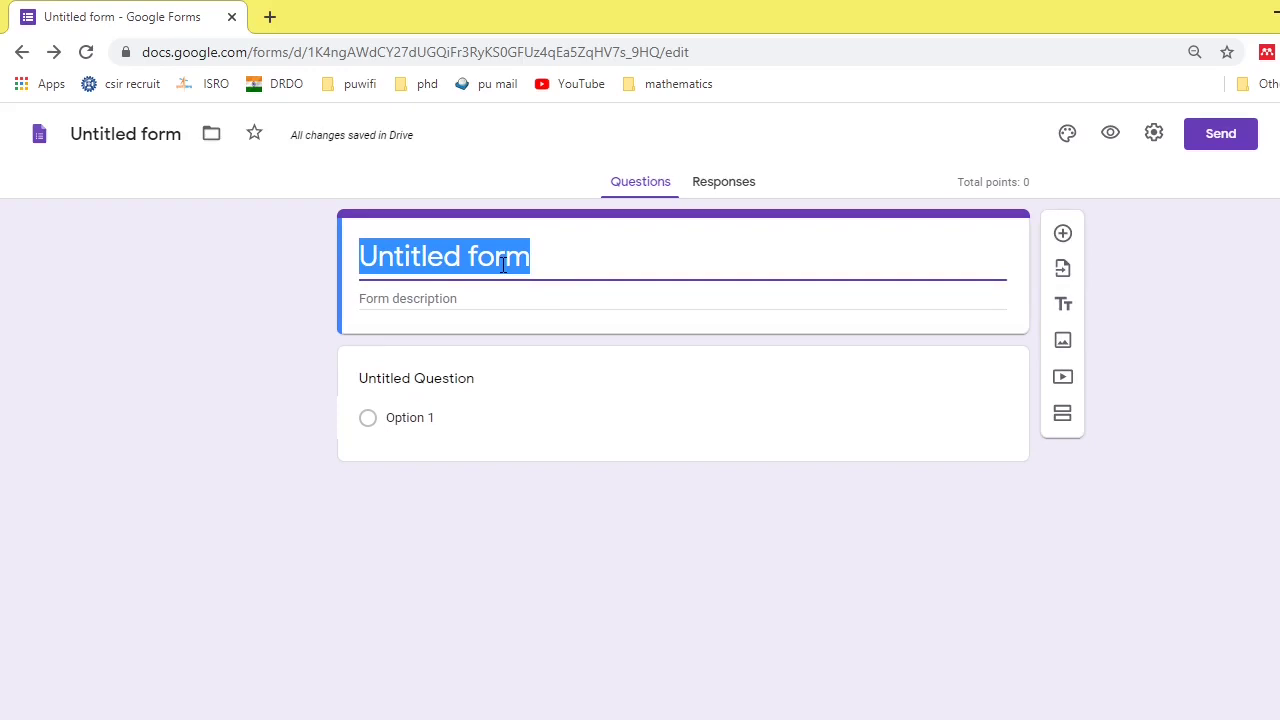
text(mat)
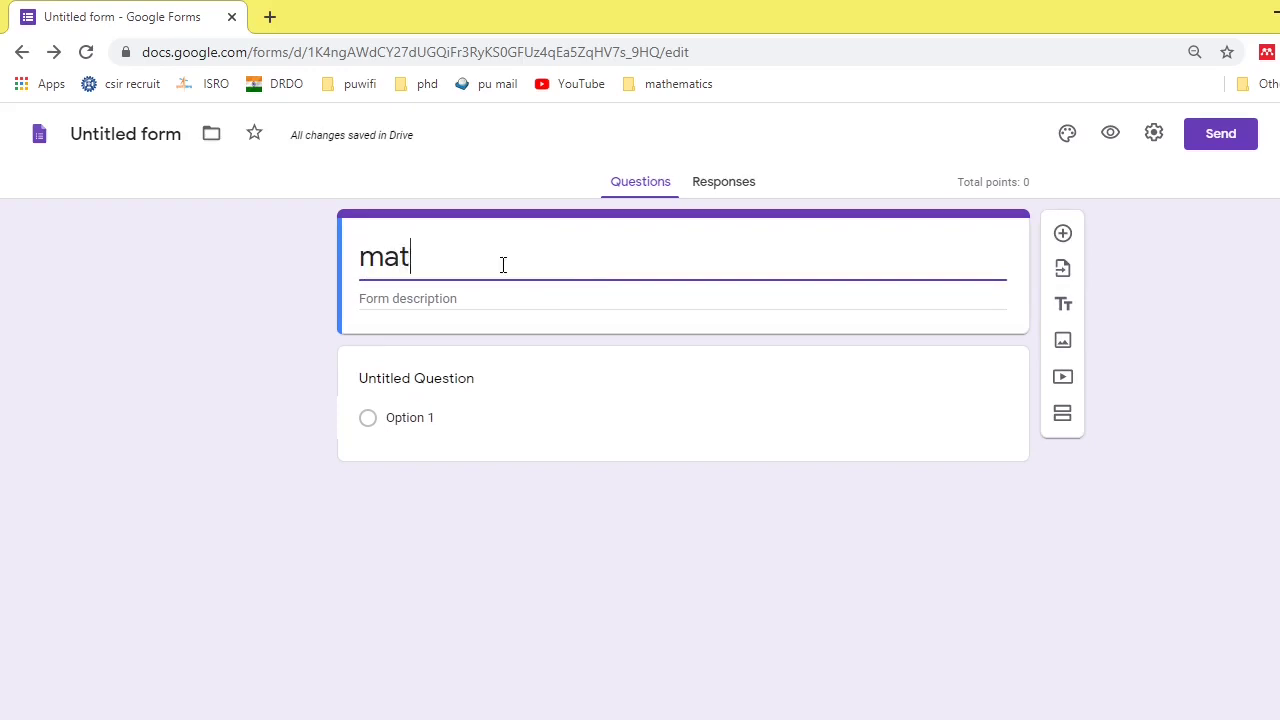
text(hematics quiz)
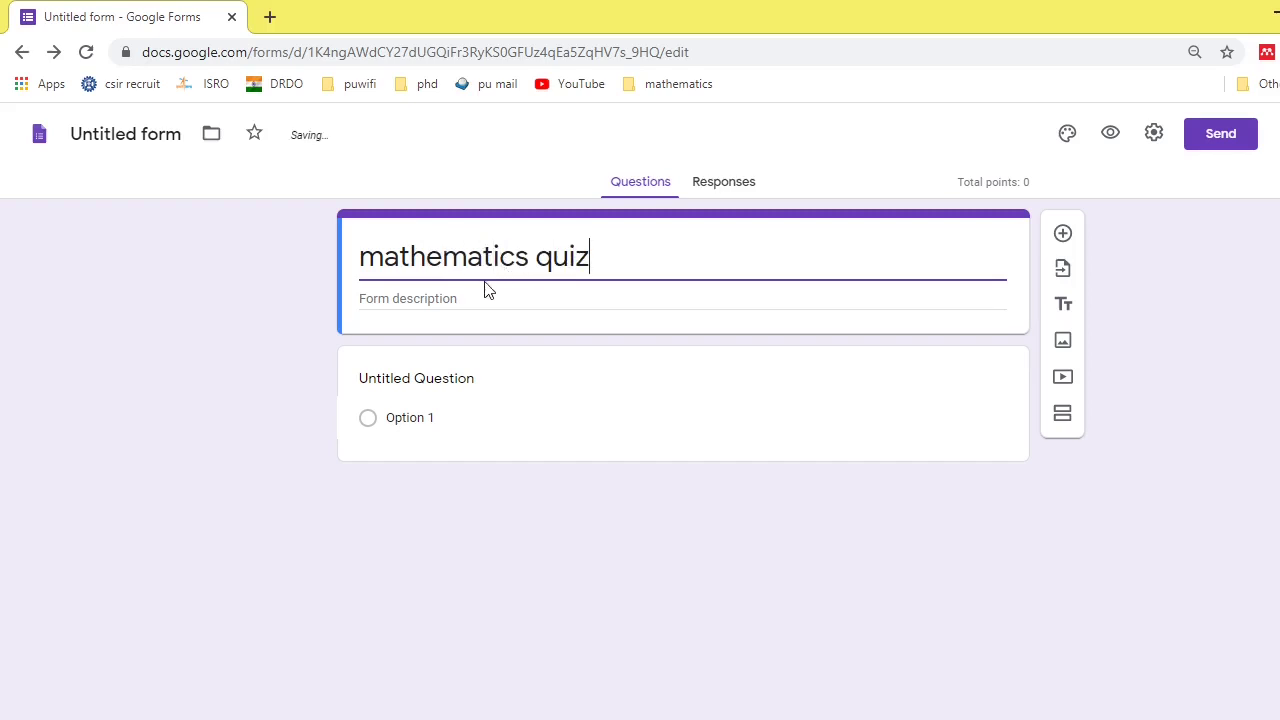
click(472, 296)
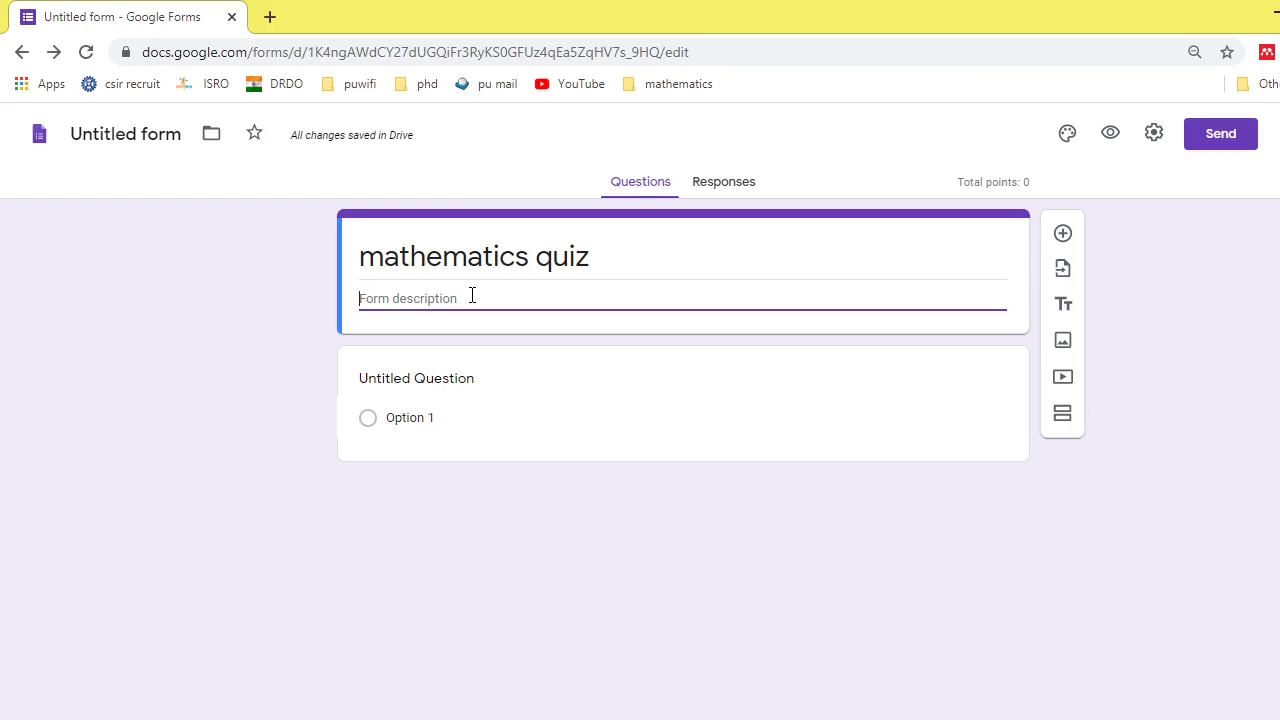
text(all)
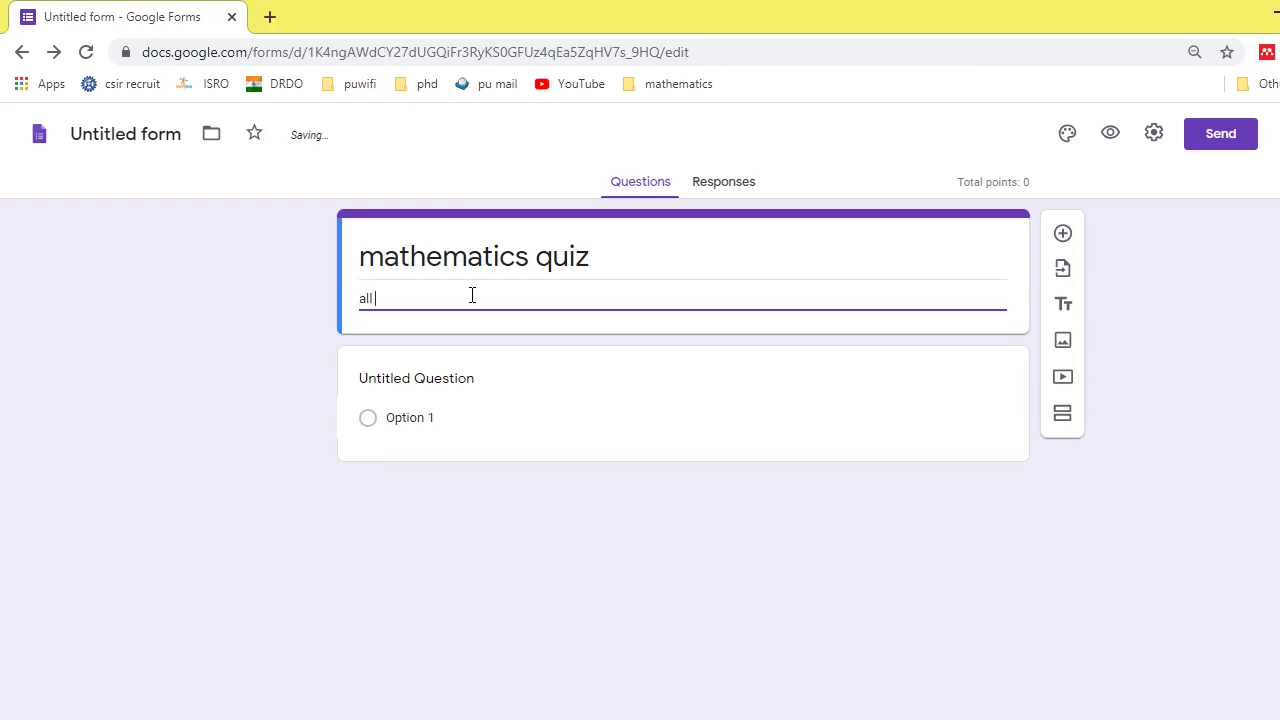
text( question)
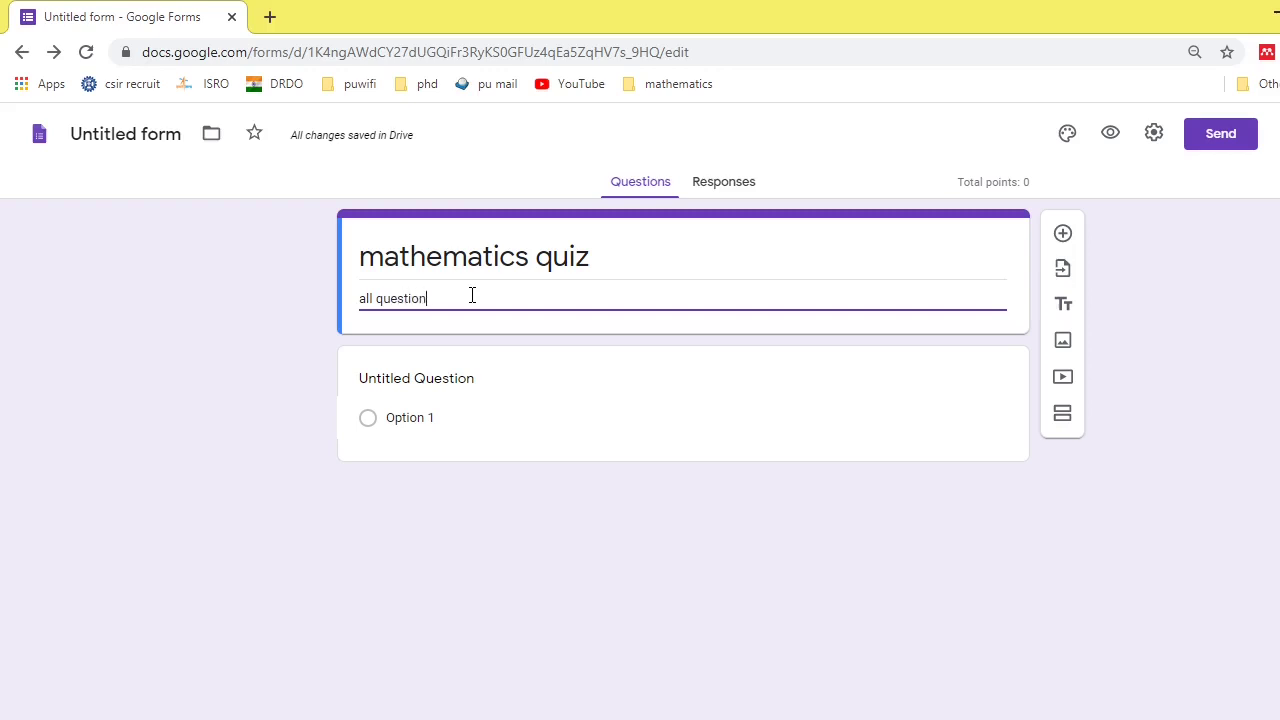
text(s are compulsor)
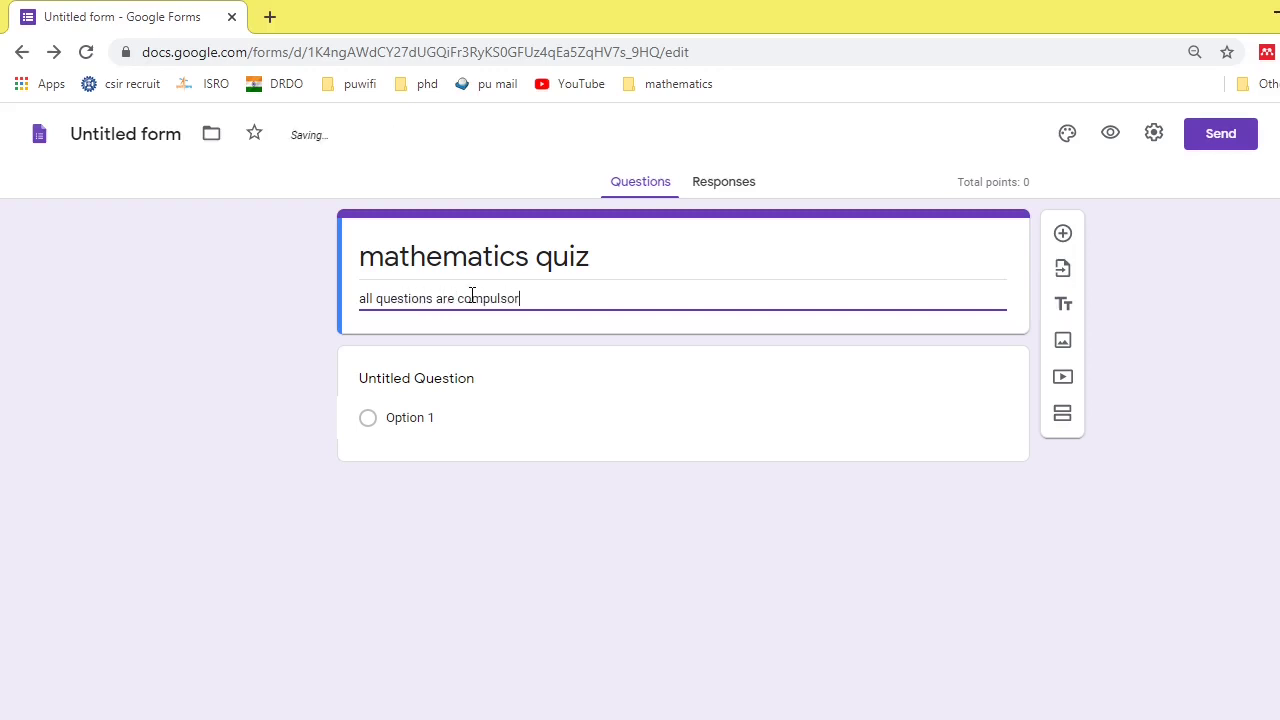
text(y.)
click(435, 386)
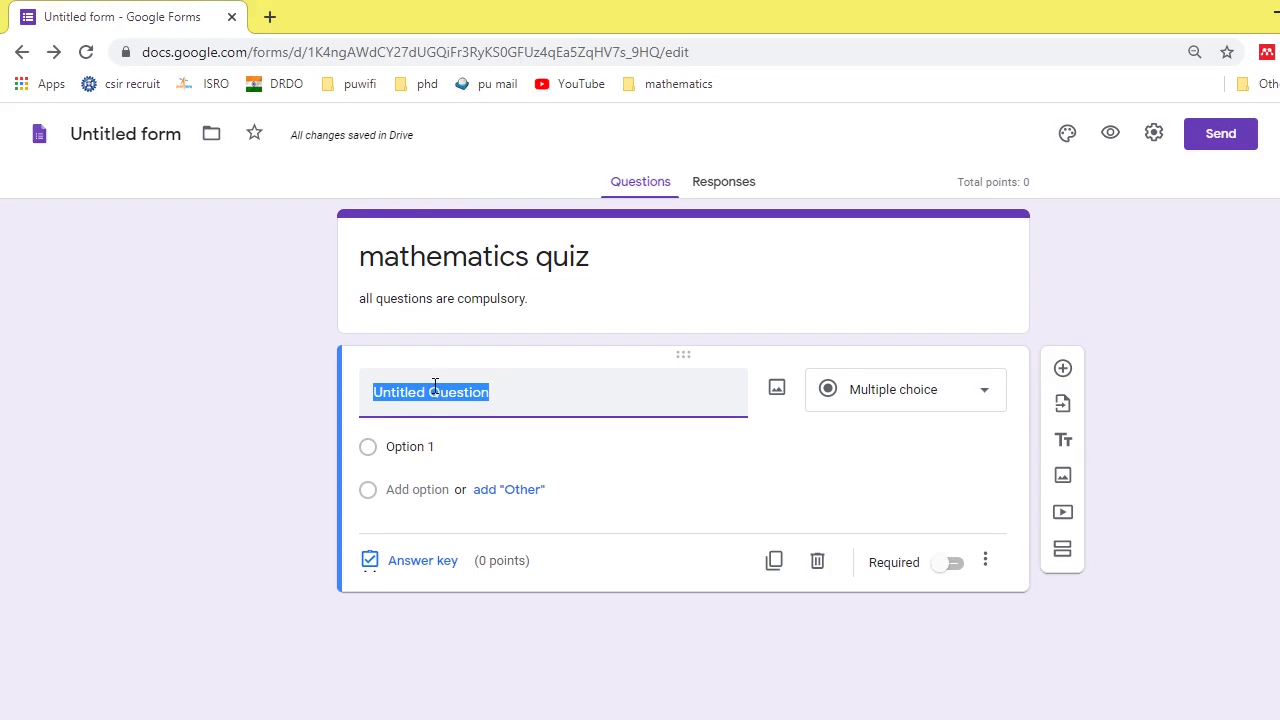
- Enter '2+5' as the first question and keep it as multiple choice
text(2+)
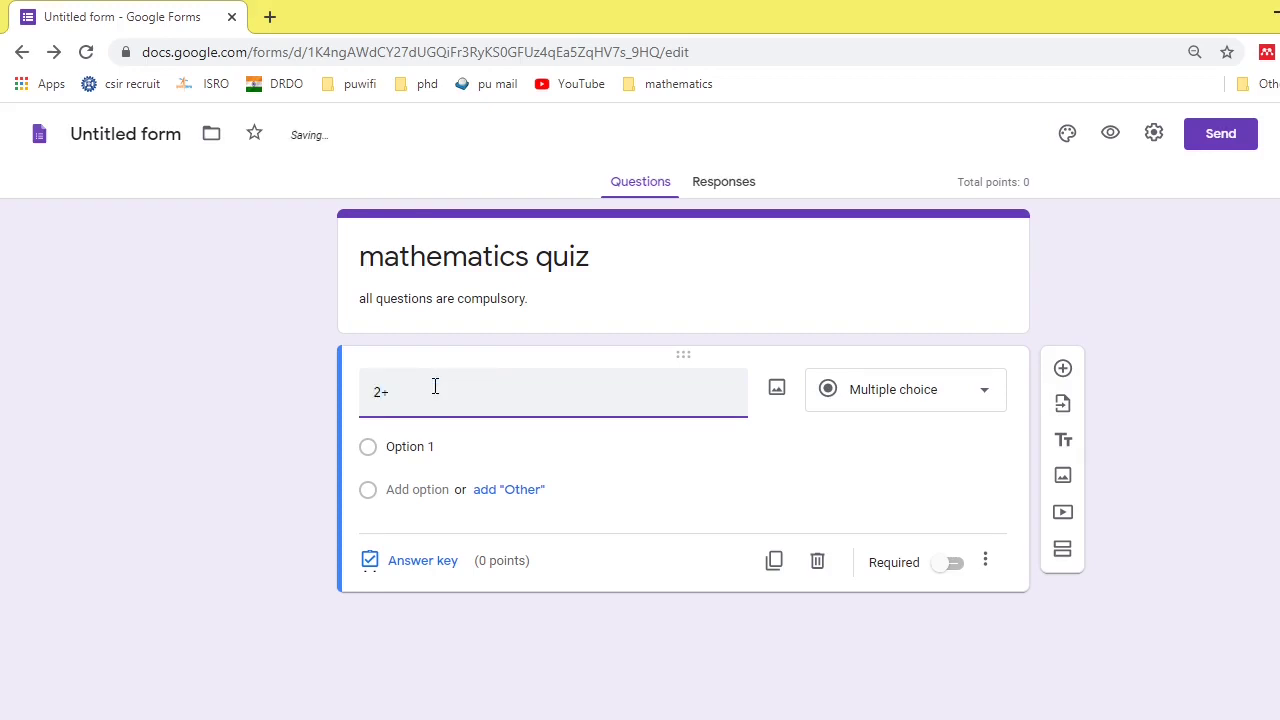
text(5)
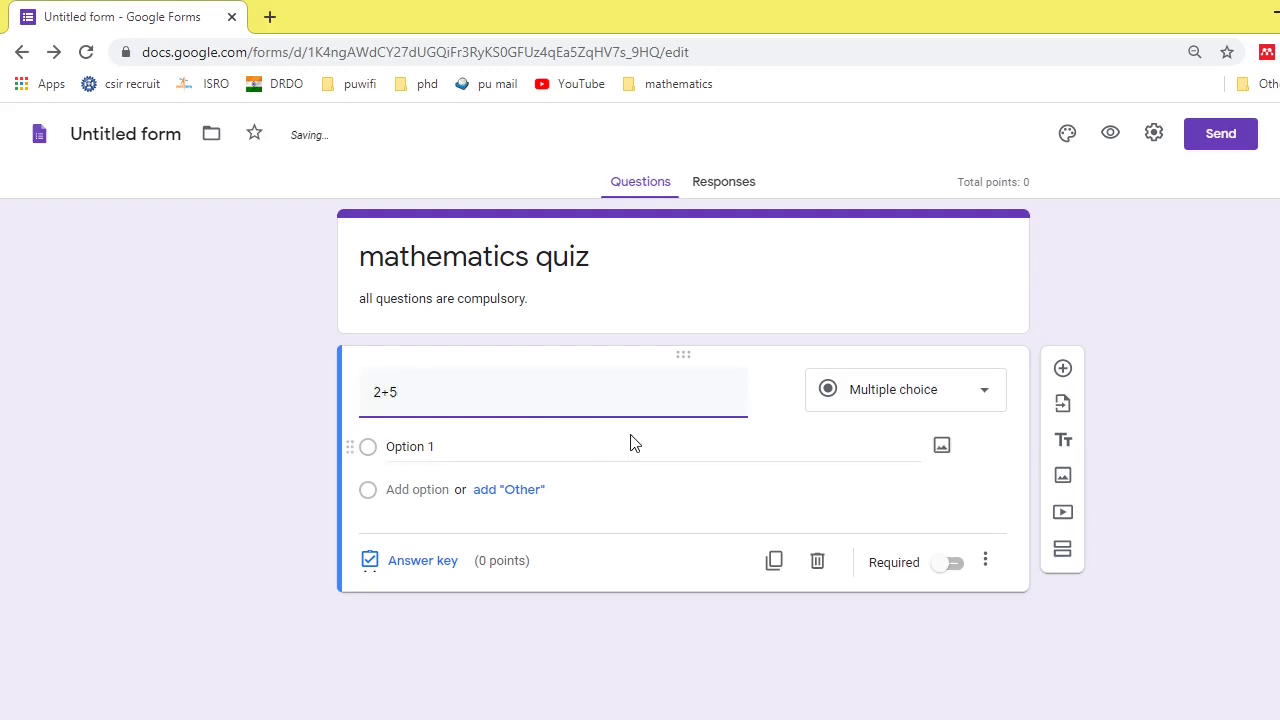
click(946, 390)
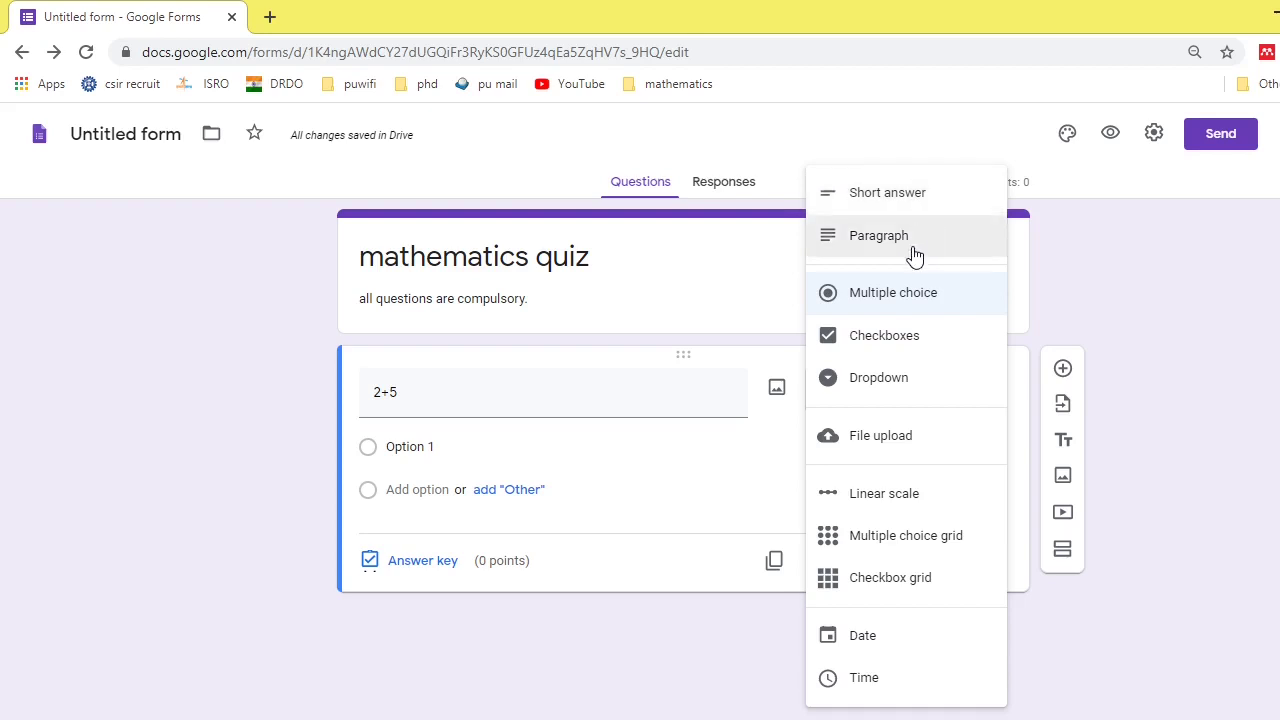
click(900, 302)
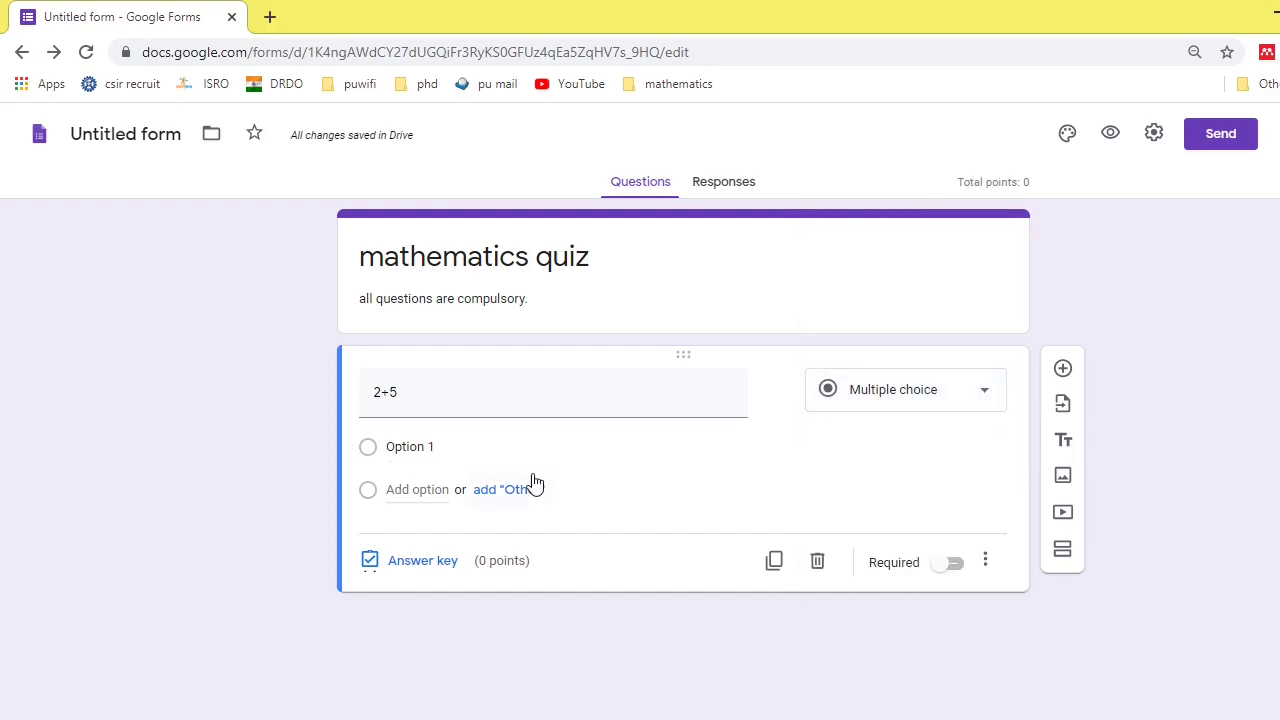
- Add the answer choices 8, 7, 10 and 6 to the 2+5 question
click(432, 446)
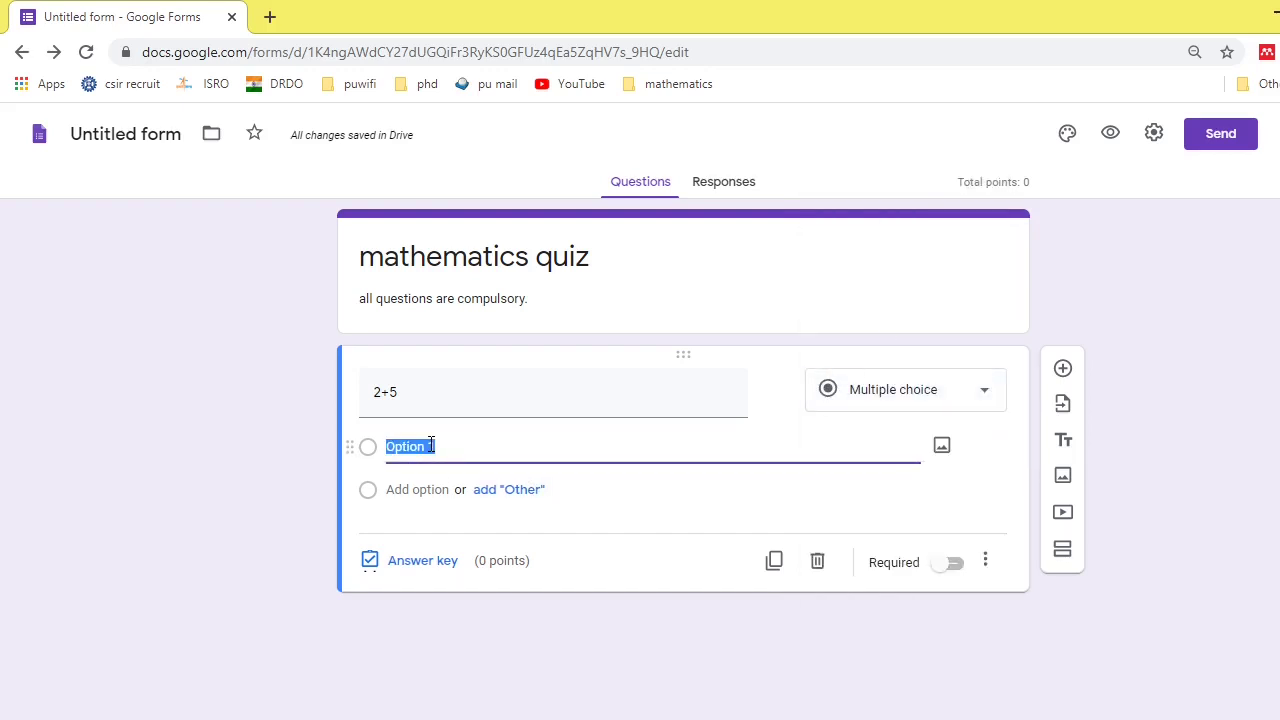
text(8)
key(Return)
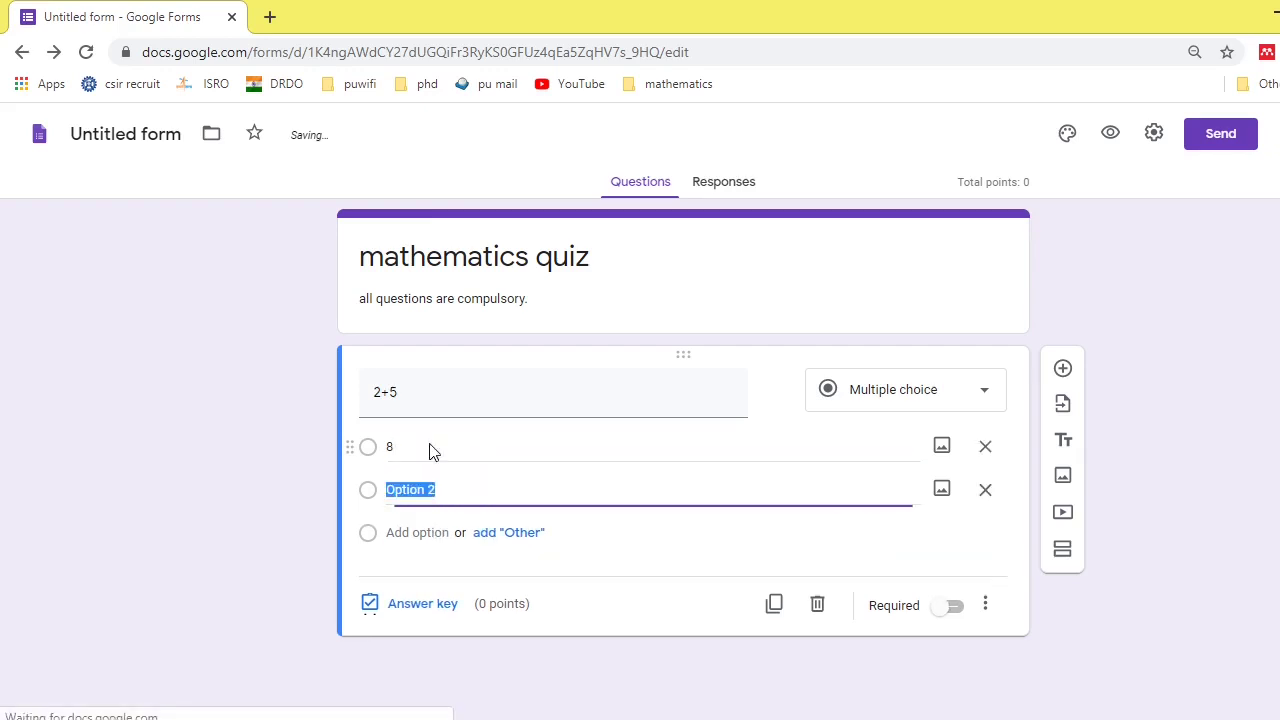
text(7)
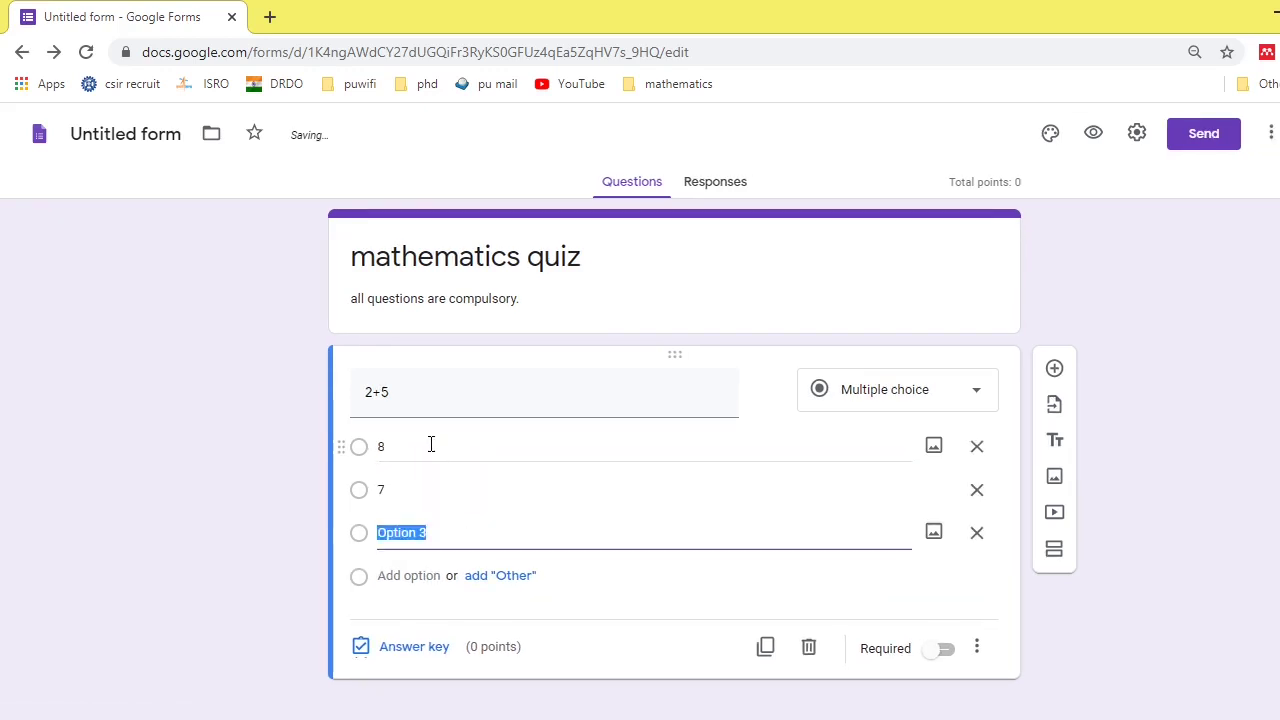
text(10)
key(Return)
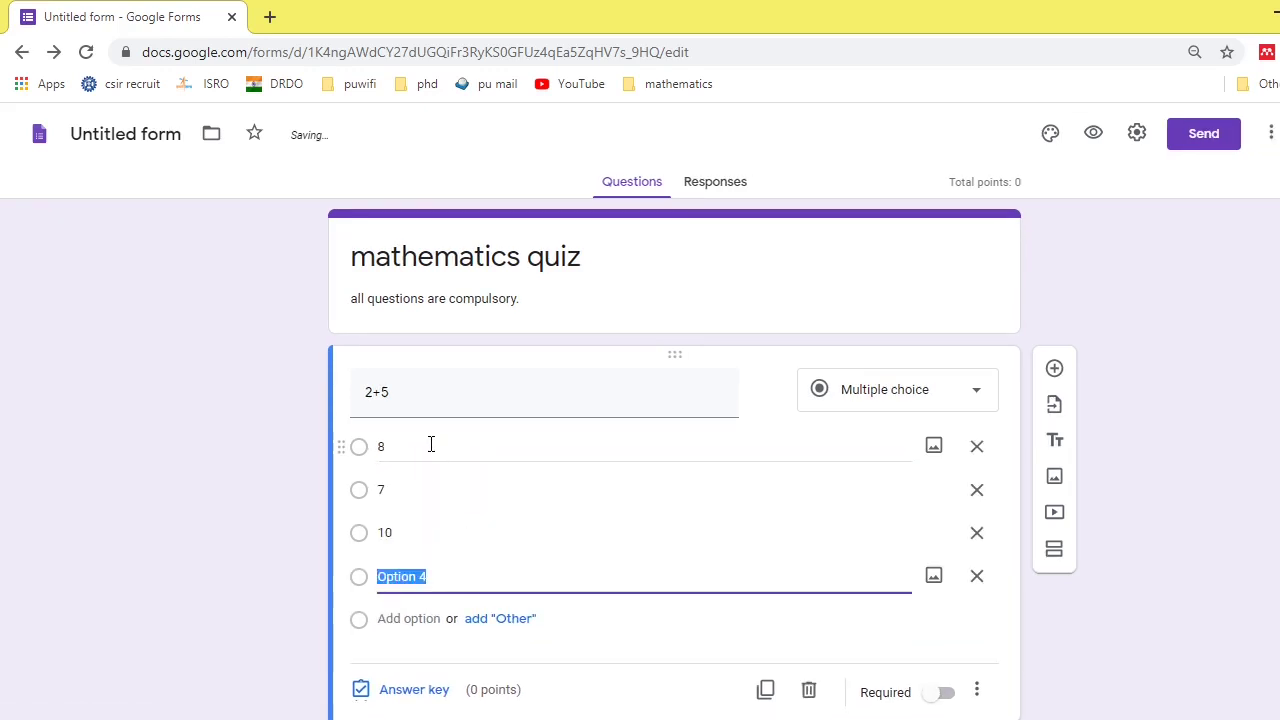
text(6)
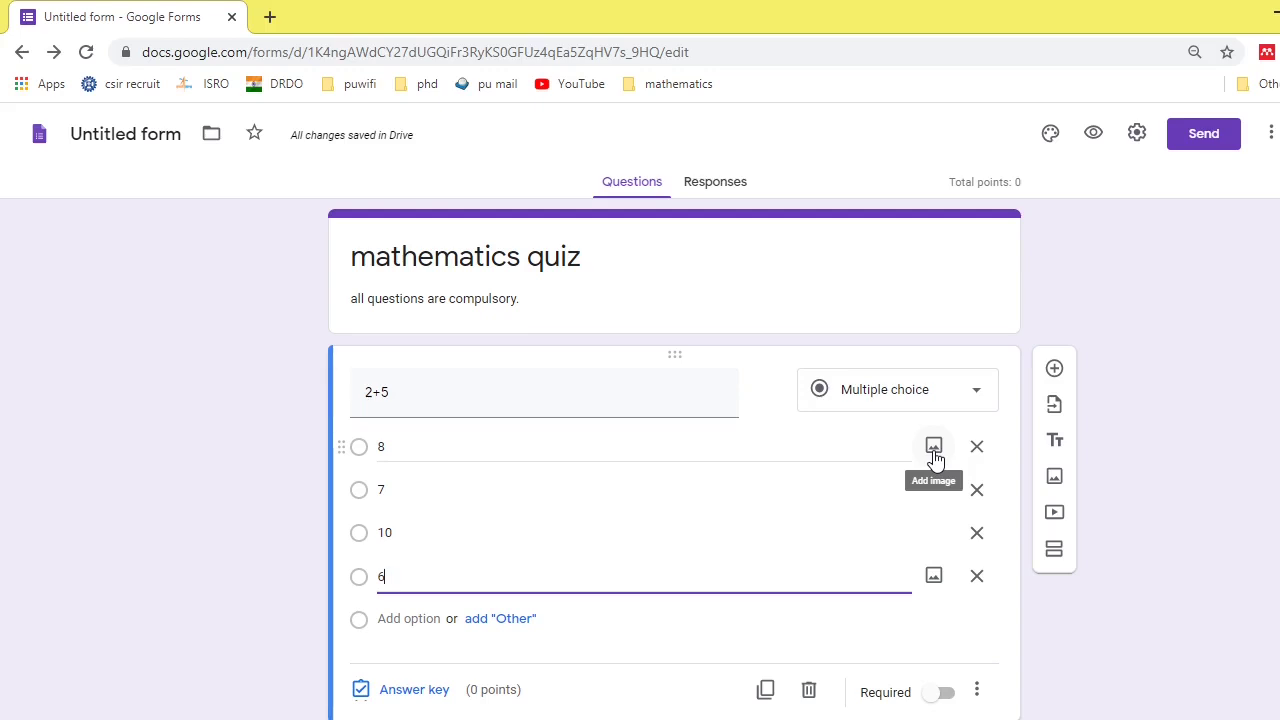
scroll(935, 458, down, 1)
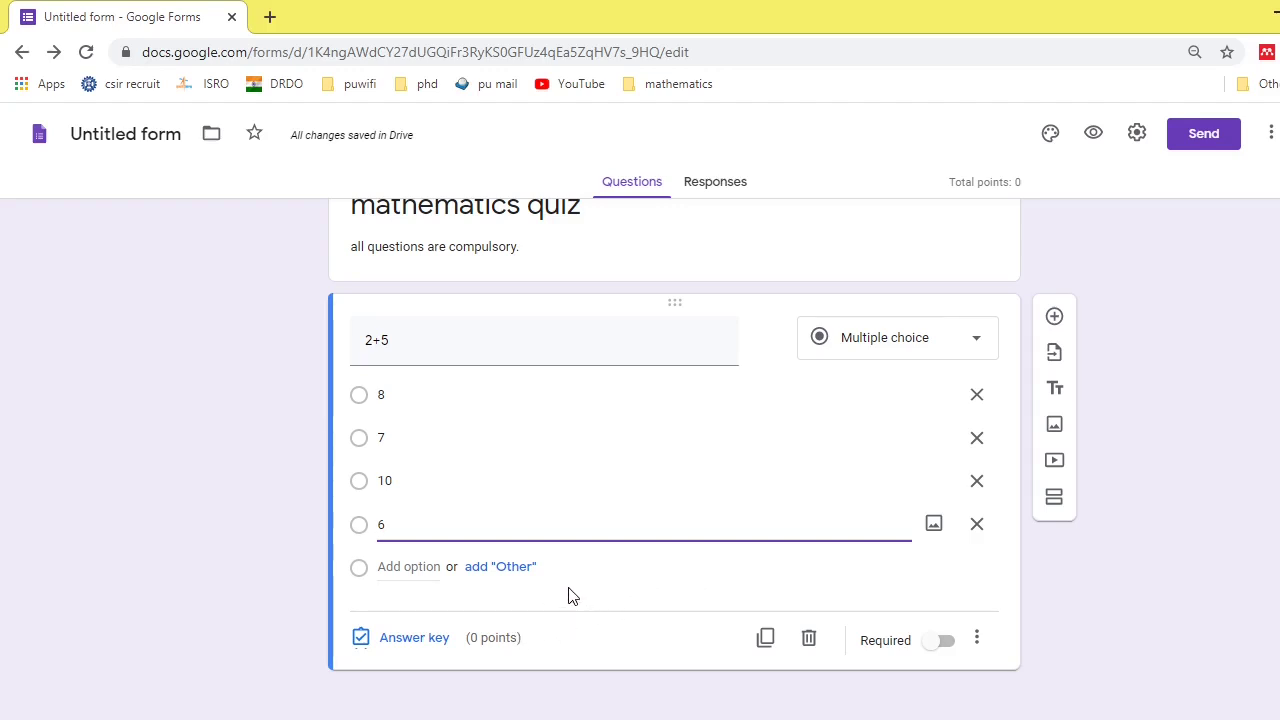
- In the 2+5 answer key, mark 7 as correct worth 1 point and open answer feedback
click(399, 643)
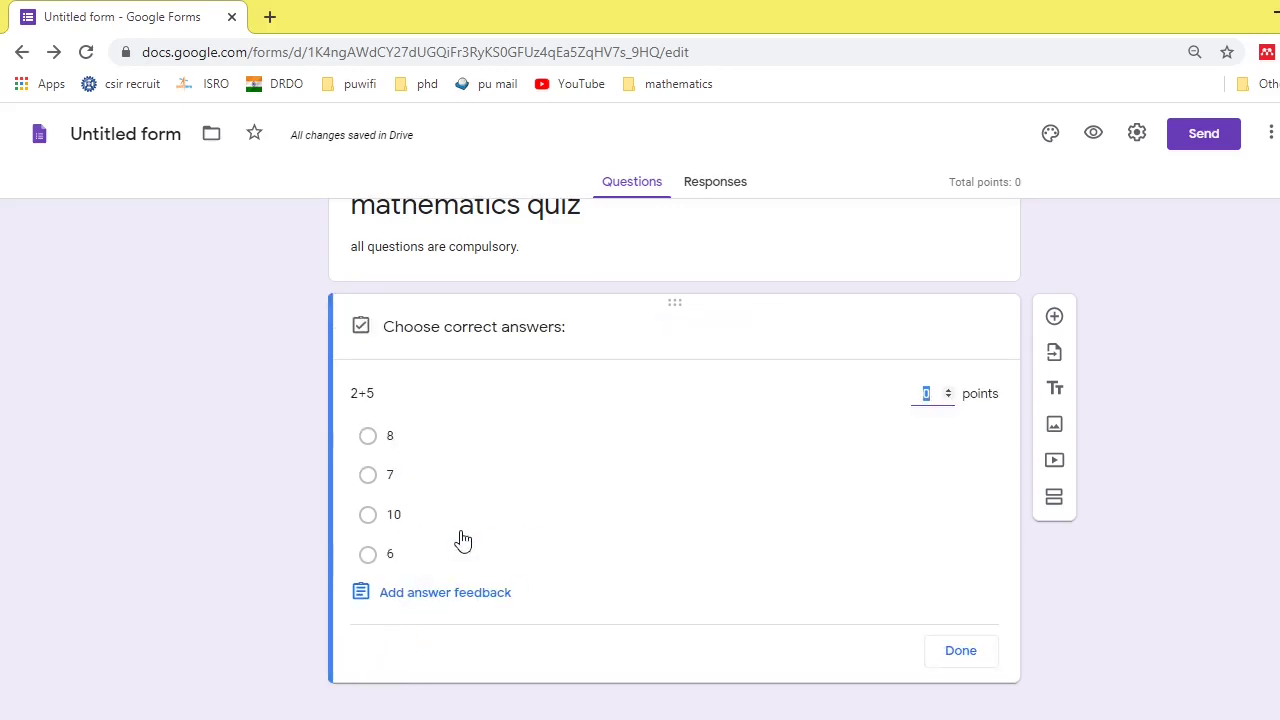
click(368, 476)
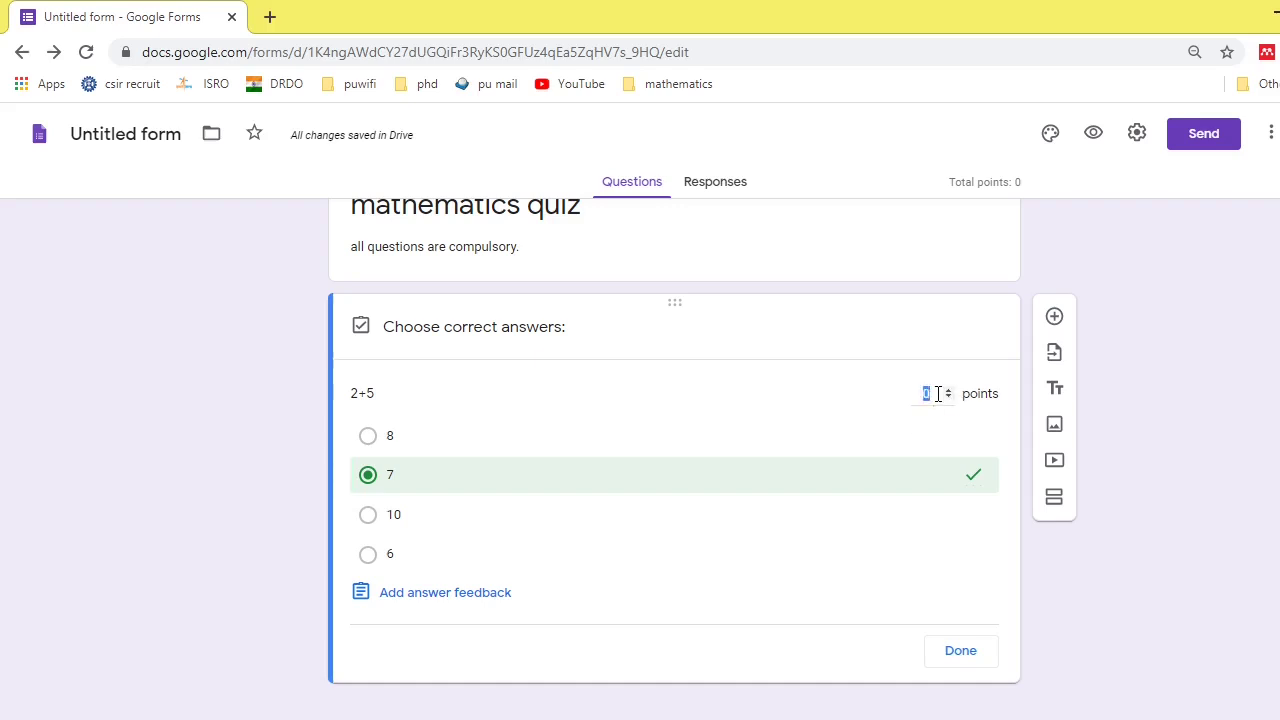
double_click(930, 393)
key(BackSpace)
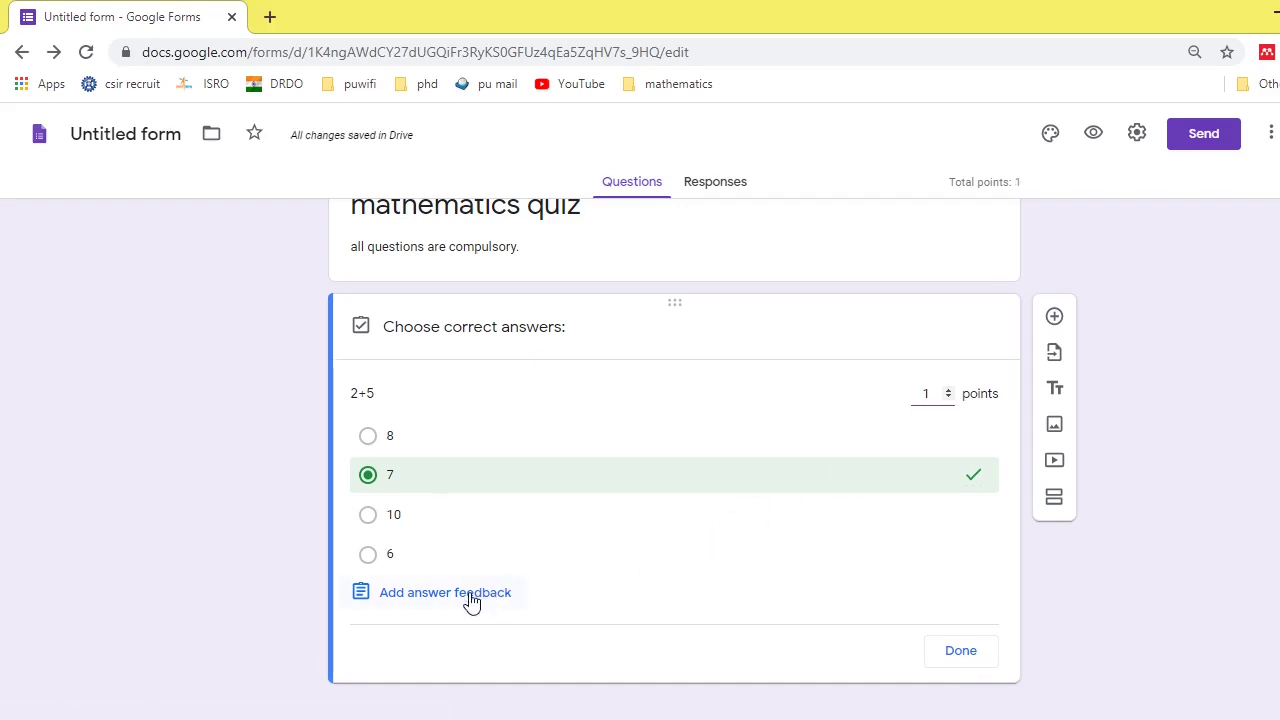
click(471, 596)
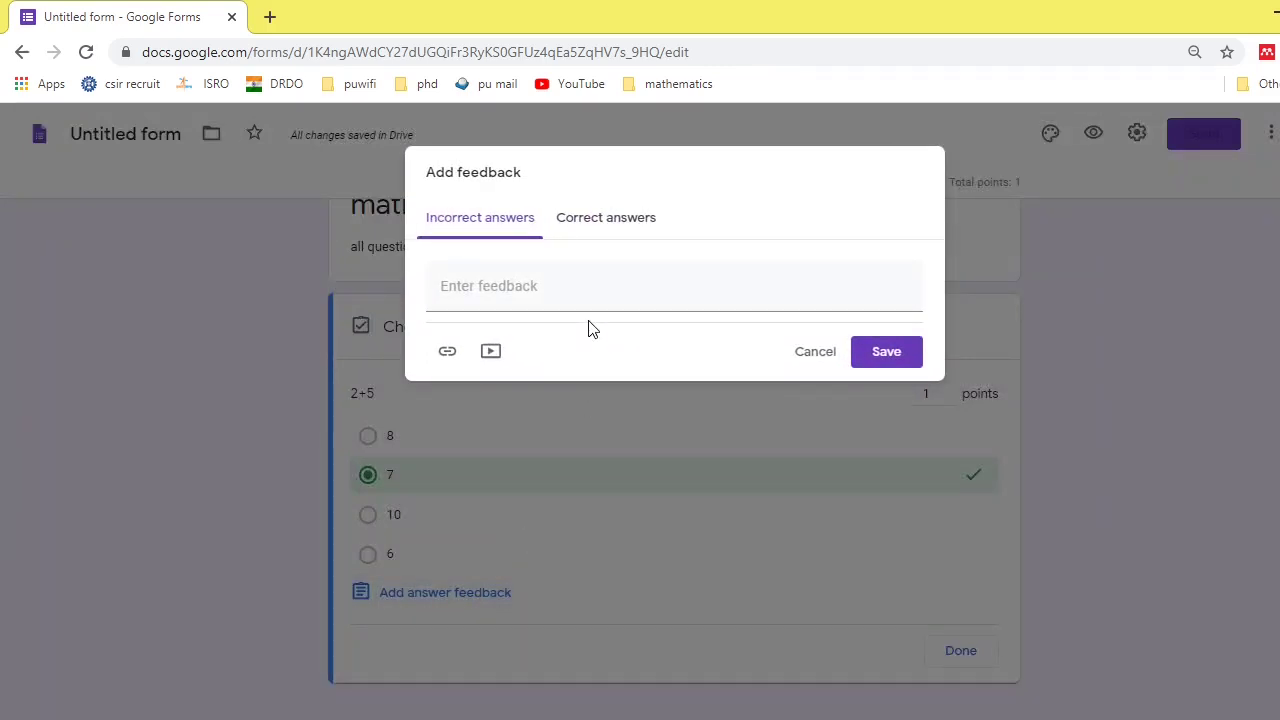
- Save incorrect feedback naming the correct answer and correct feedback 'hurry..... your answer is correct.'
click(510, 286)
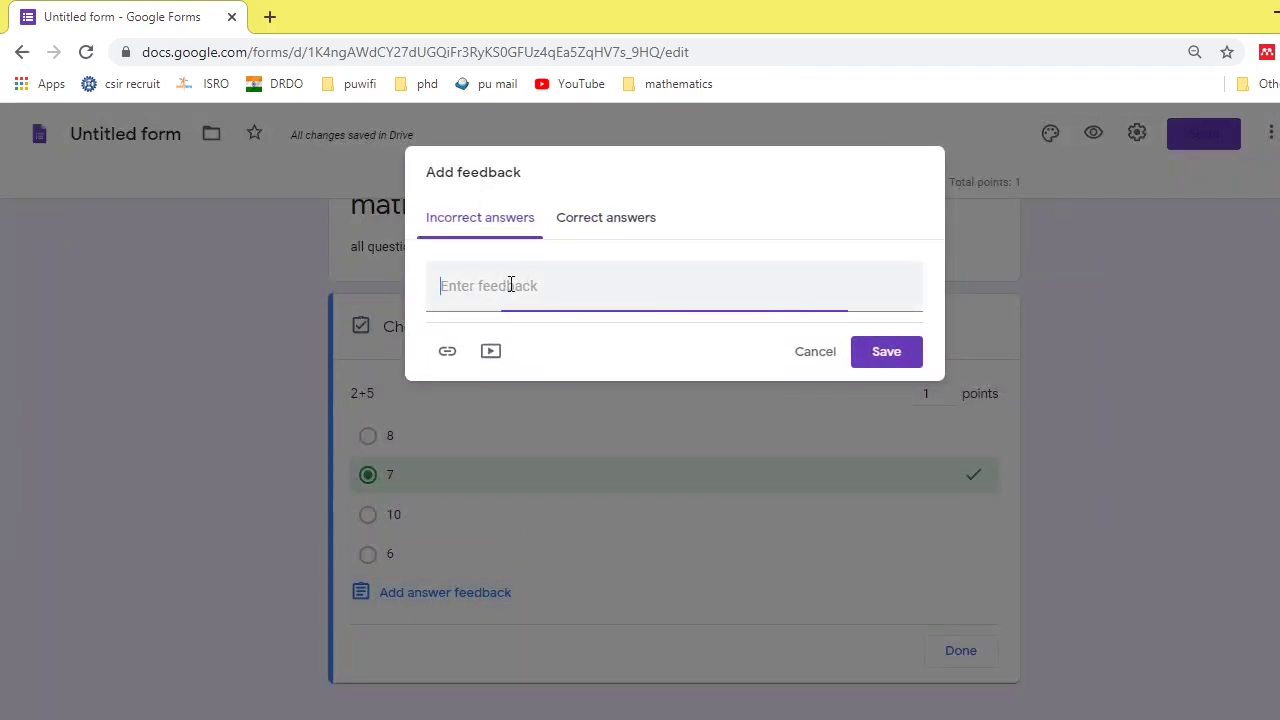
text(your a)
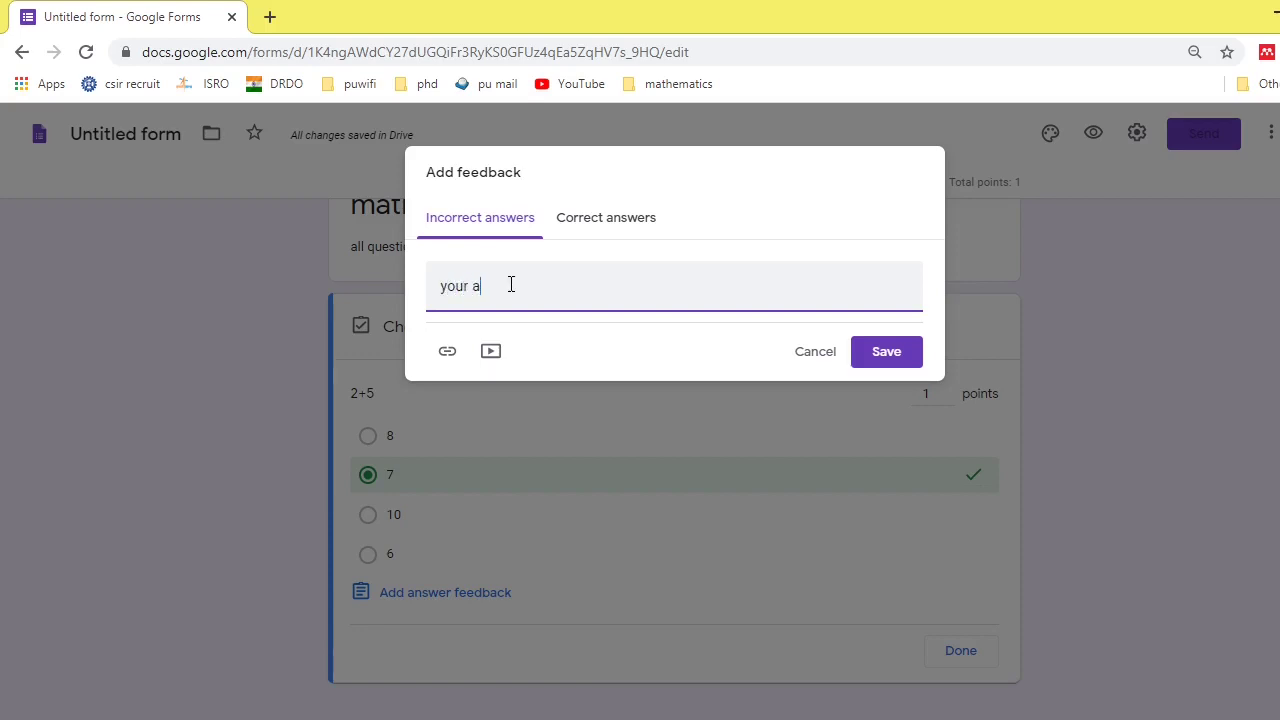
text(nswer in not correct . )
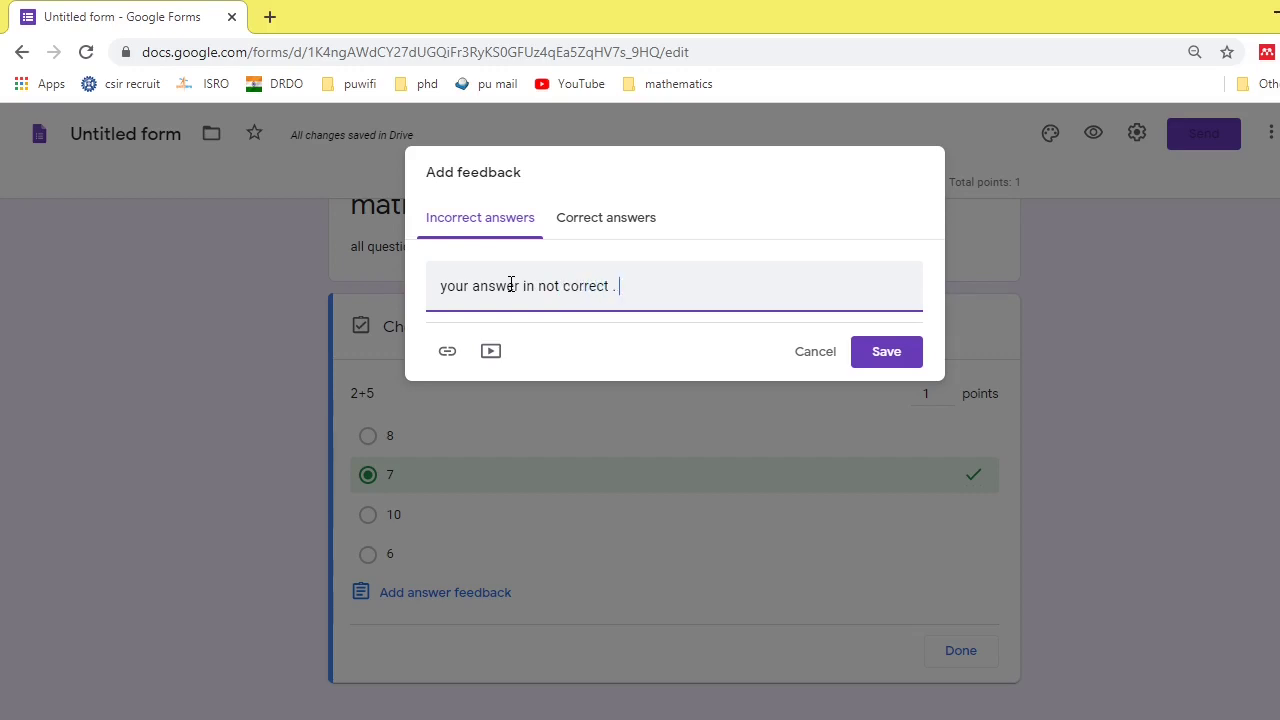
text(correct answer is 7)
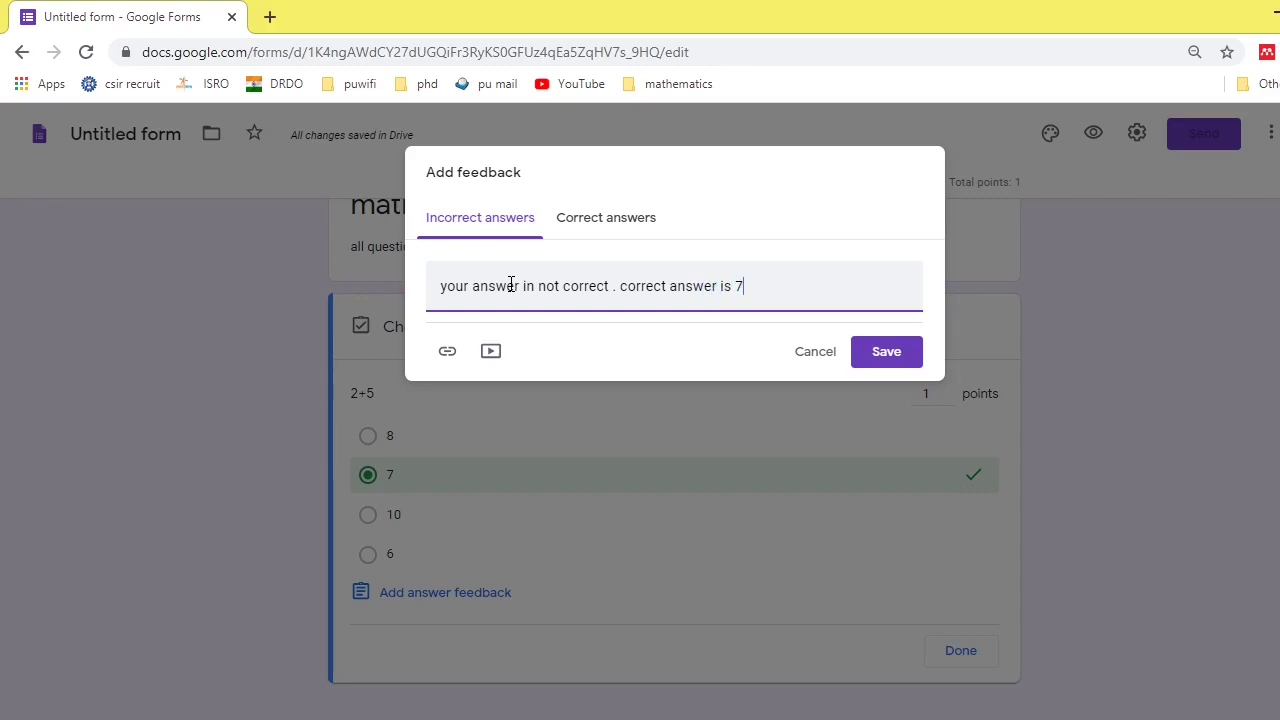
click(619, 216)
click(590, 286)
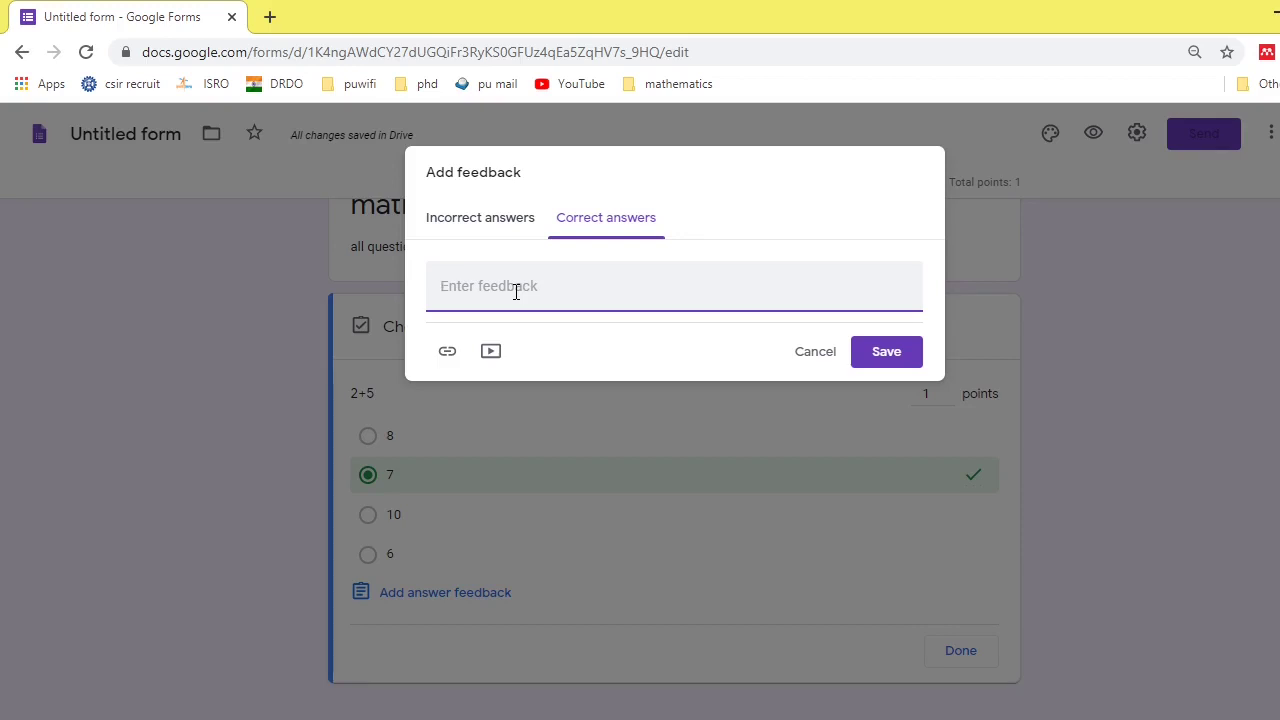
text(hurry..... your answer is correc)
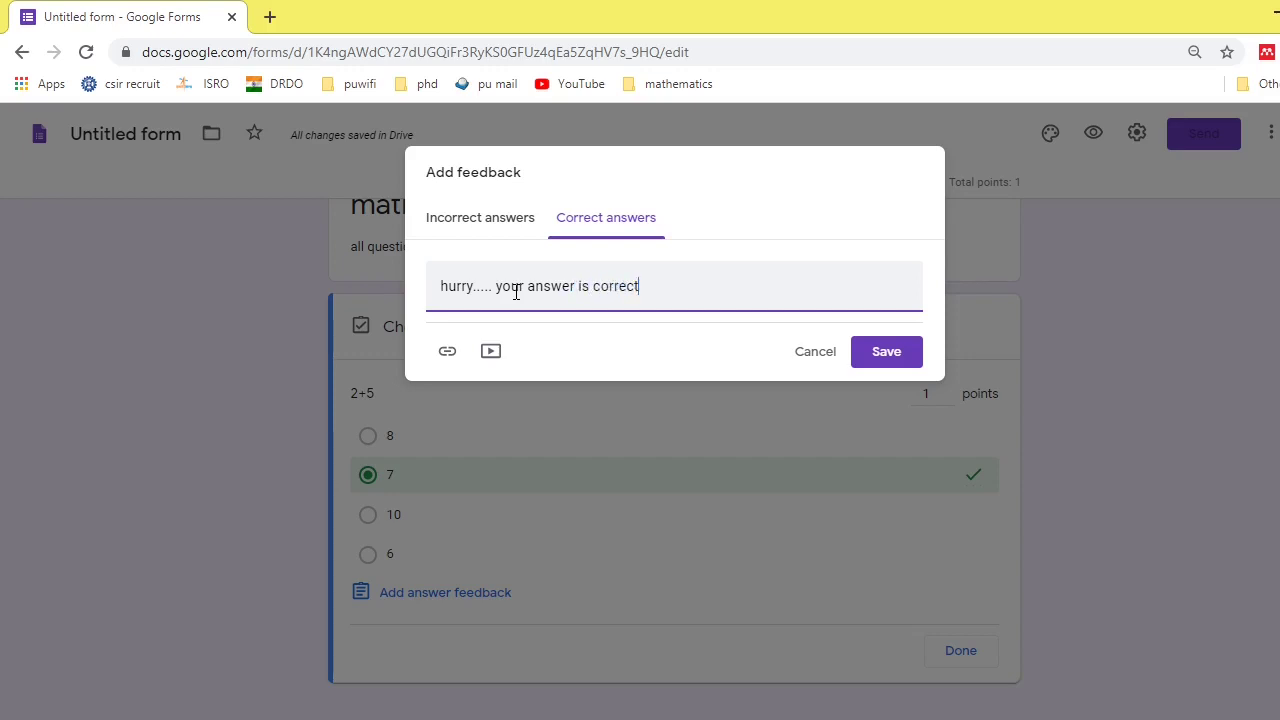
text(t.)
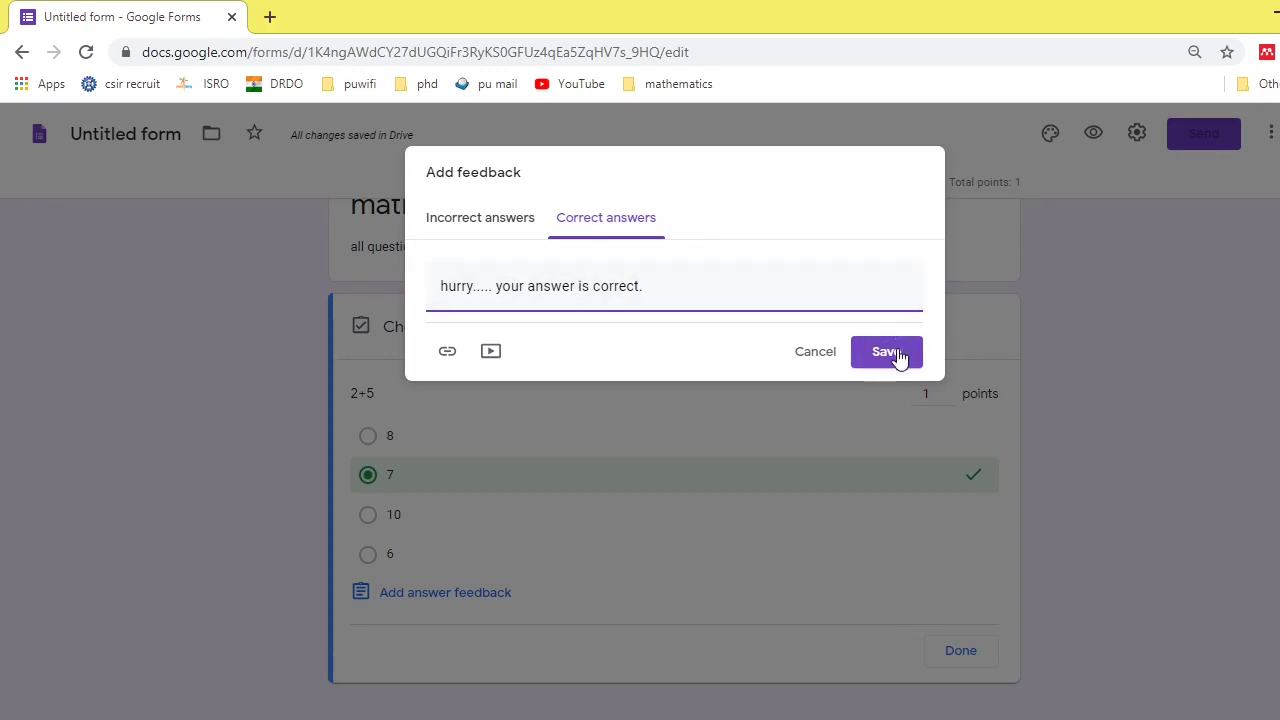
click(886, 352)
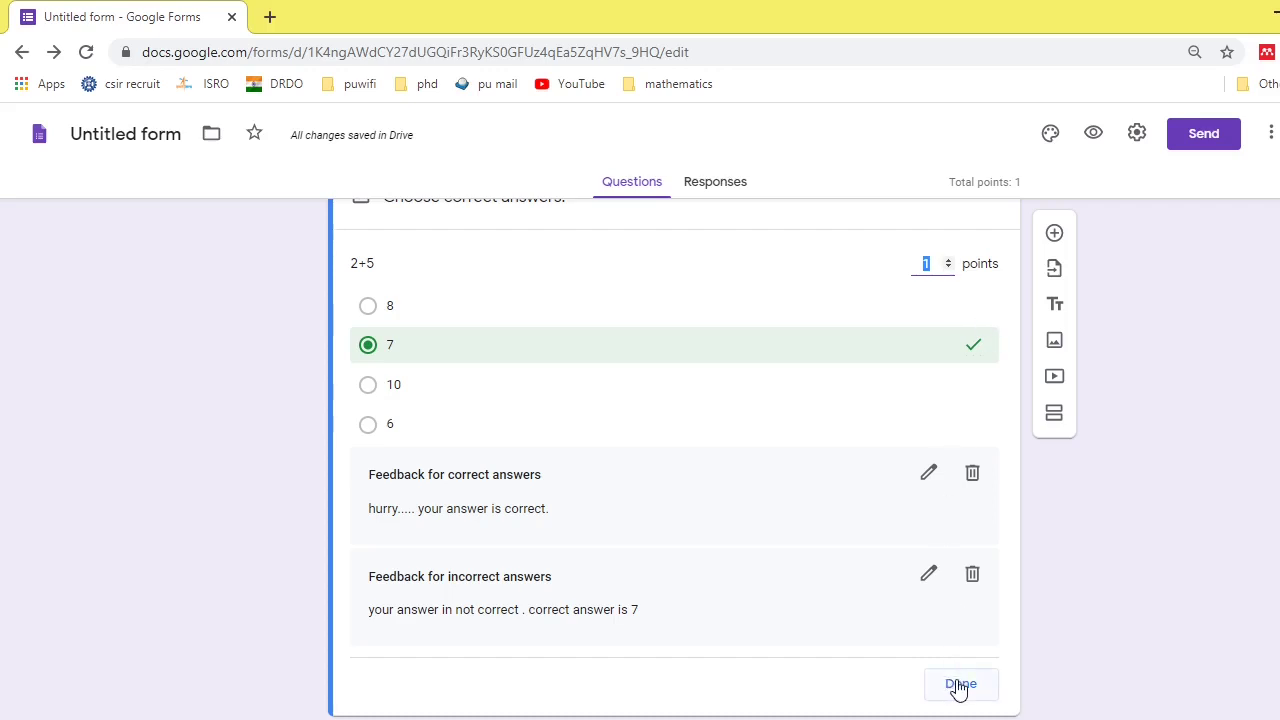
- Close the 2+5 answer key and add a new multiple-choice question below it
click(960, 685)
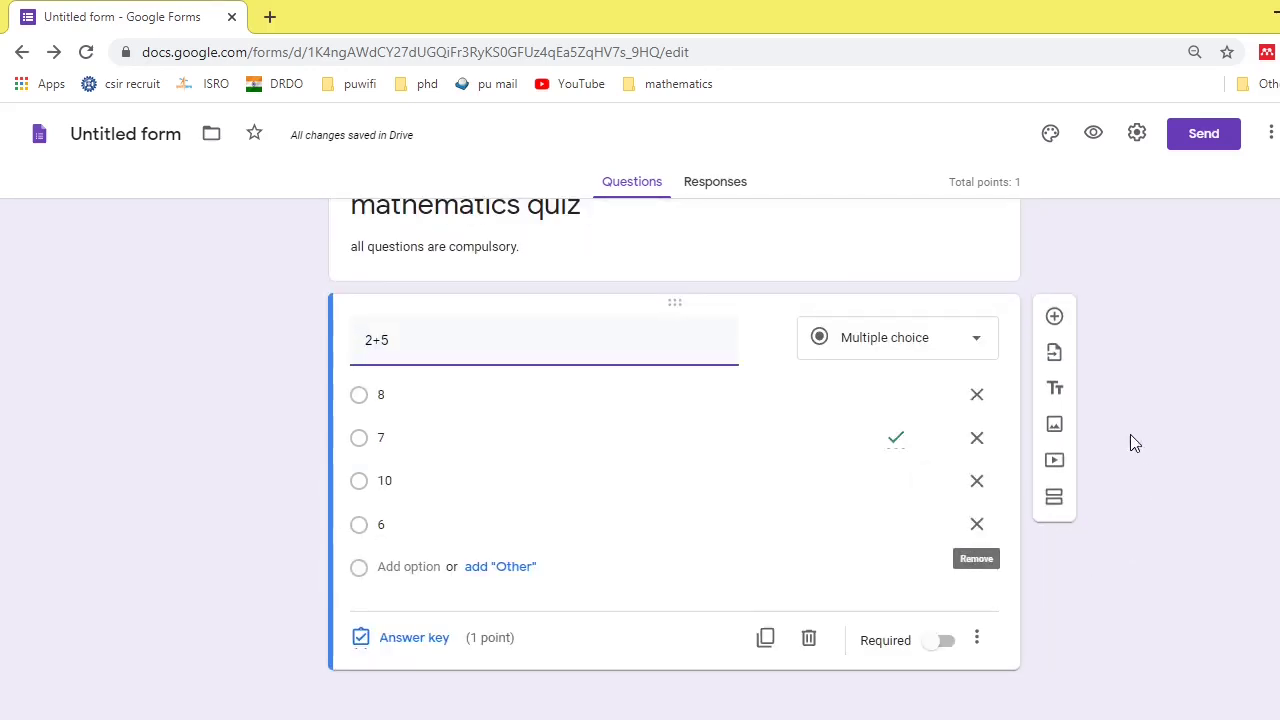
click(1055, 318)
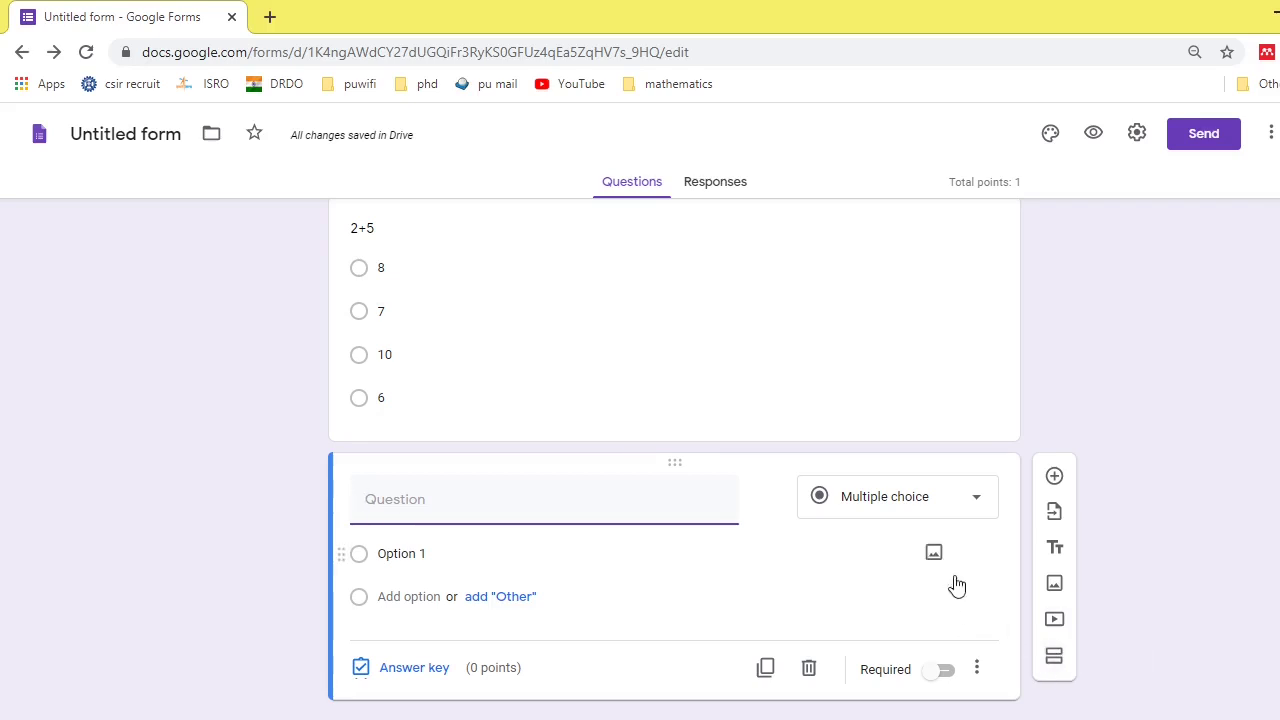
scroll(826, 585, down, 1)
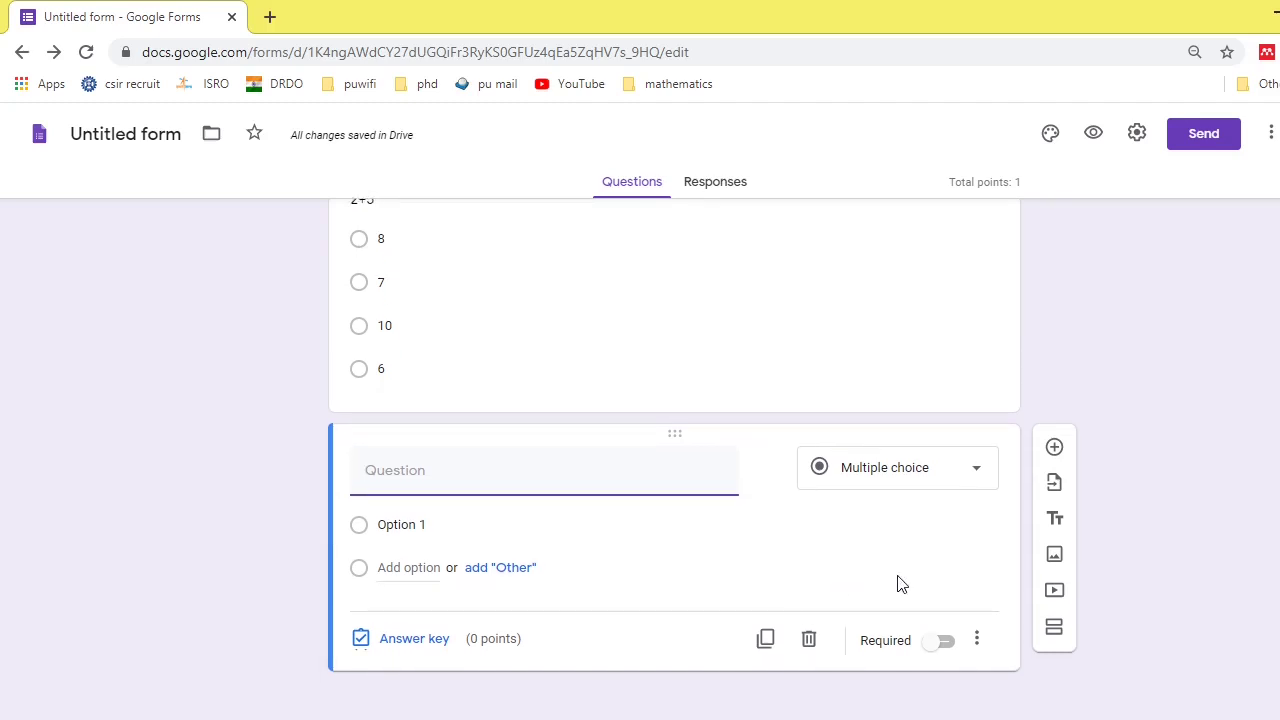
- Switch the new question to Required and check its extra options menu without choosing any
click(941, 645)
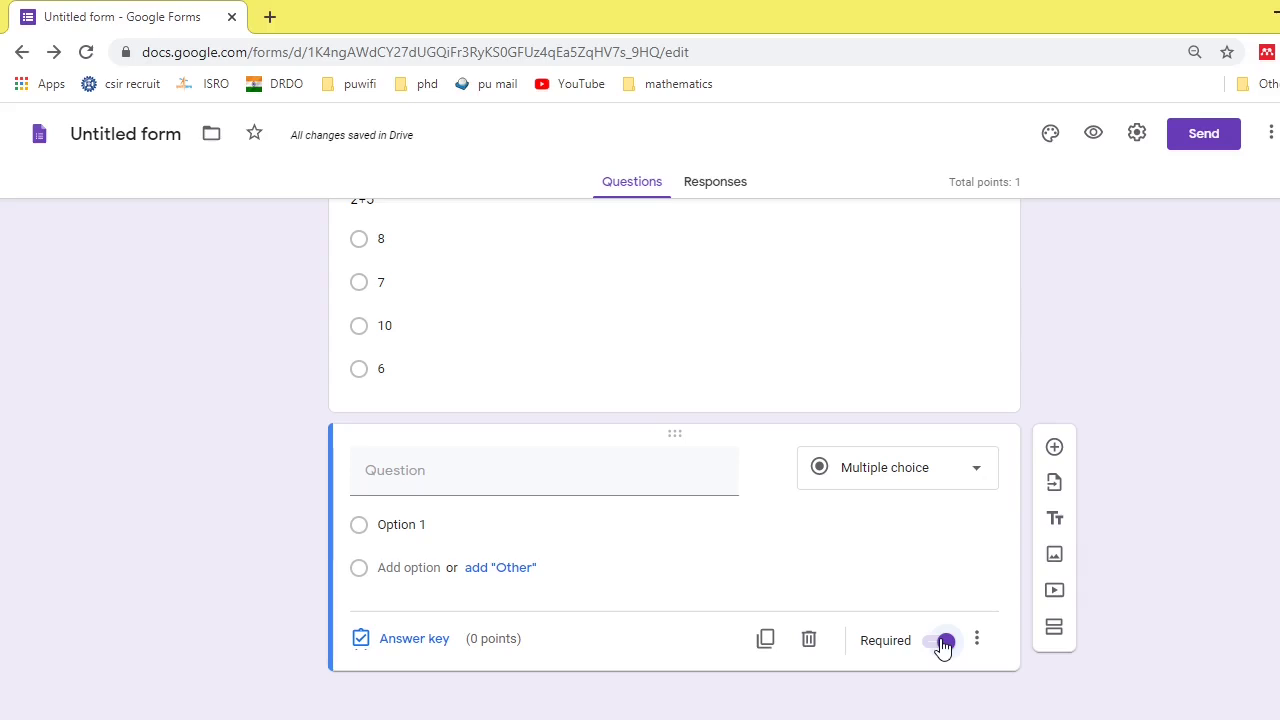
click(976, 644)
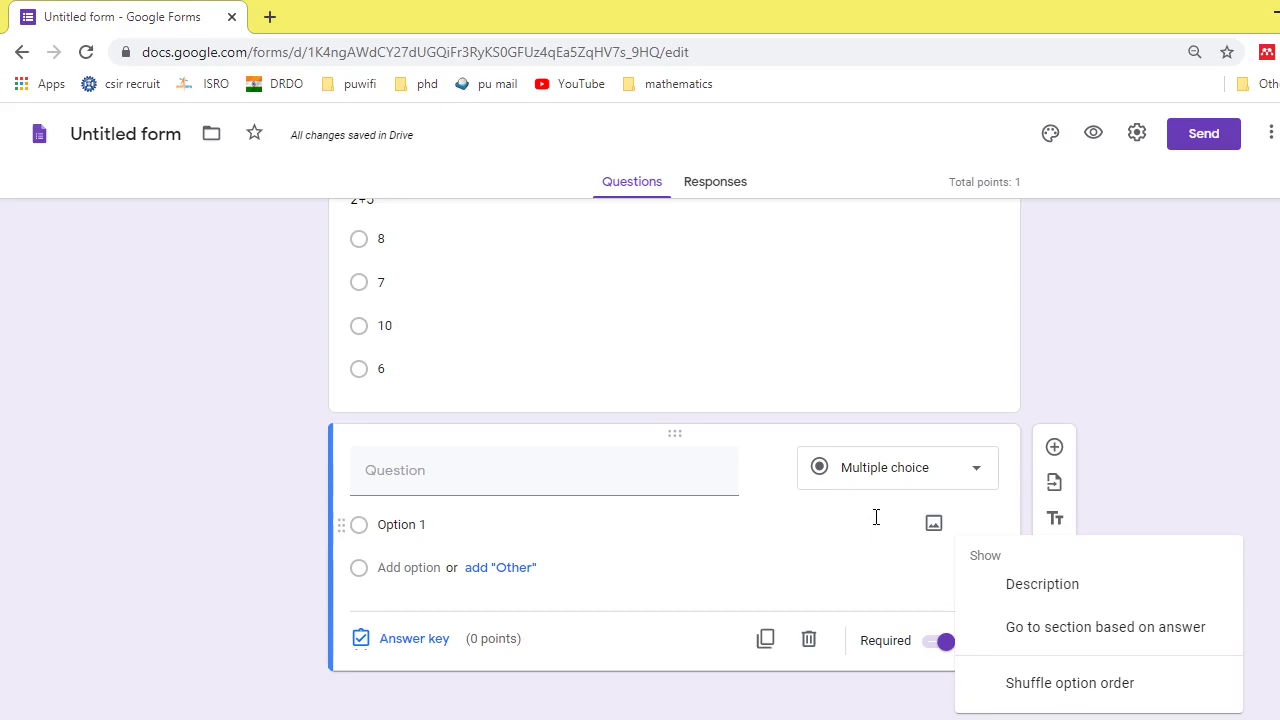
click(852, 535)
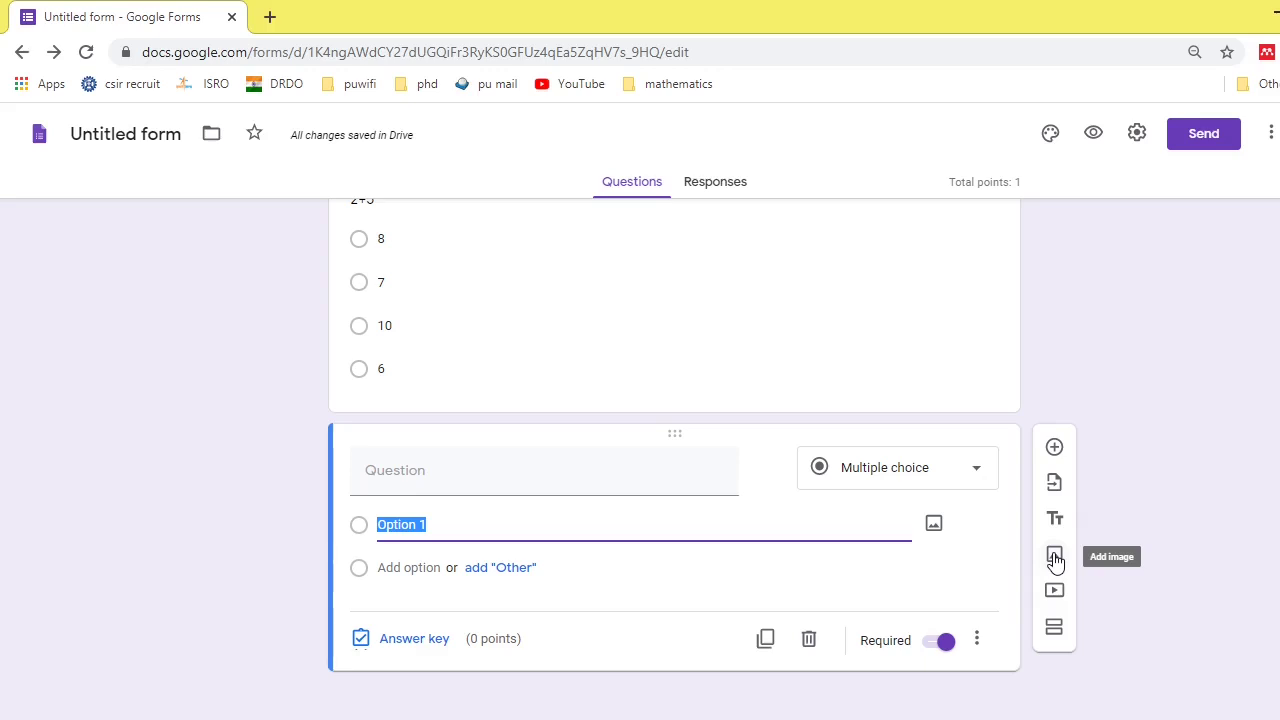
- Insert the red 12345678 picture found by a web image search for 'mathematics'
click(1055, 558)
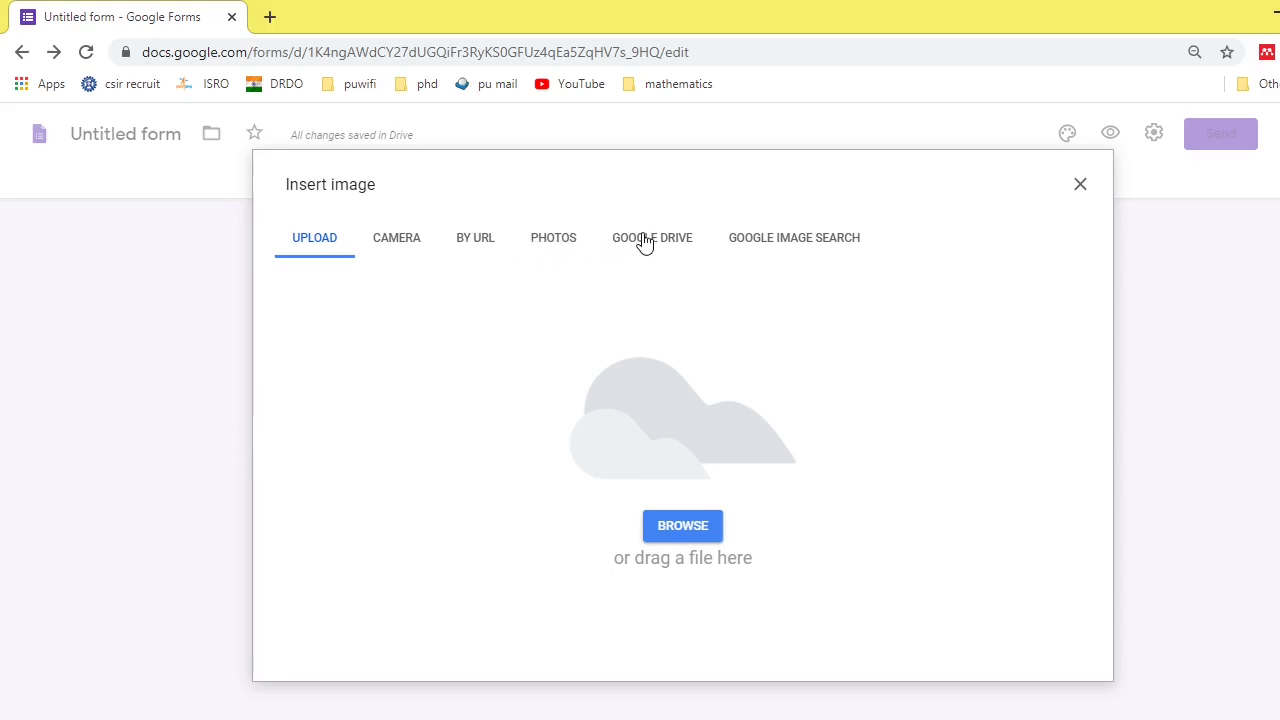
click(772, 240)
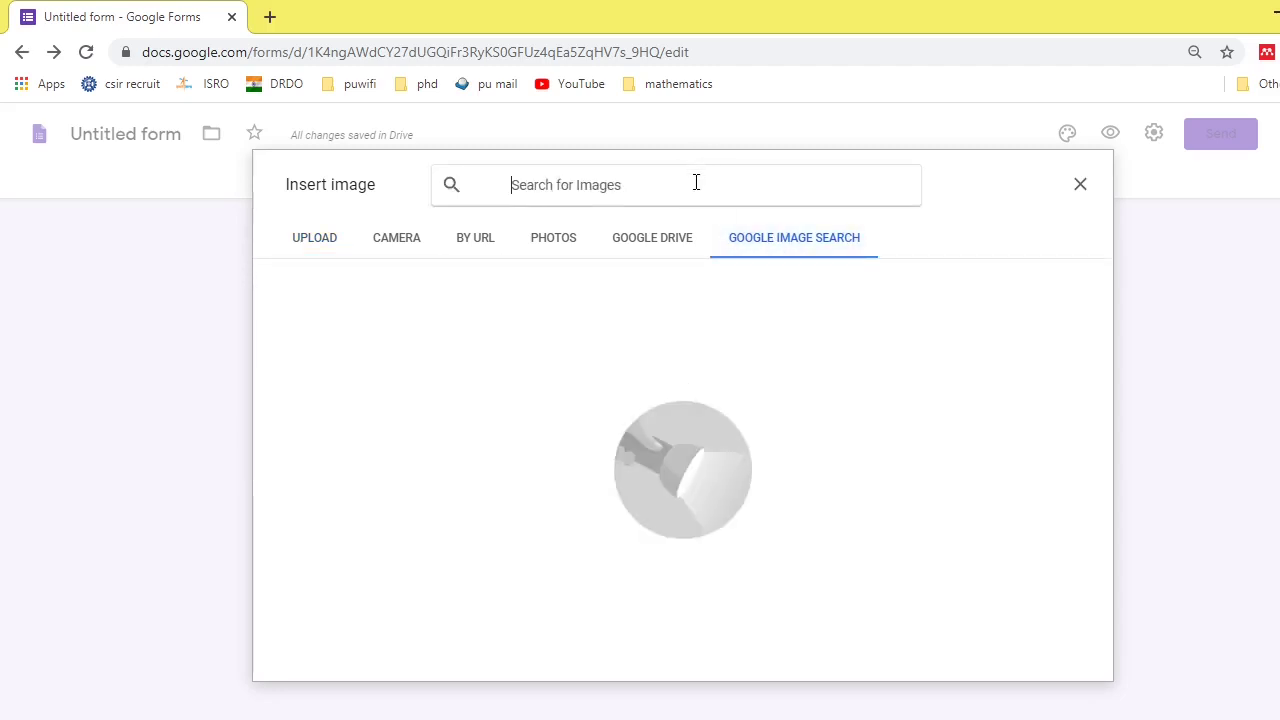
text(mathe)
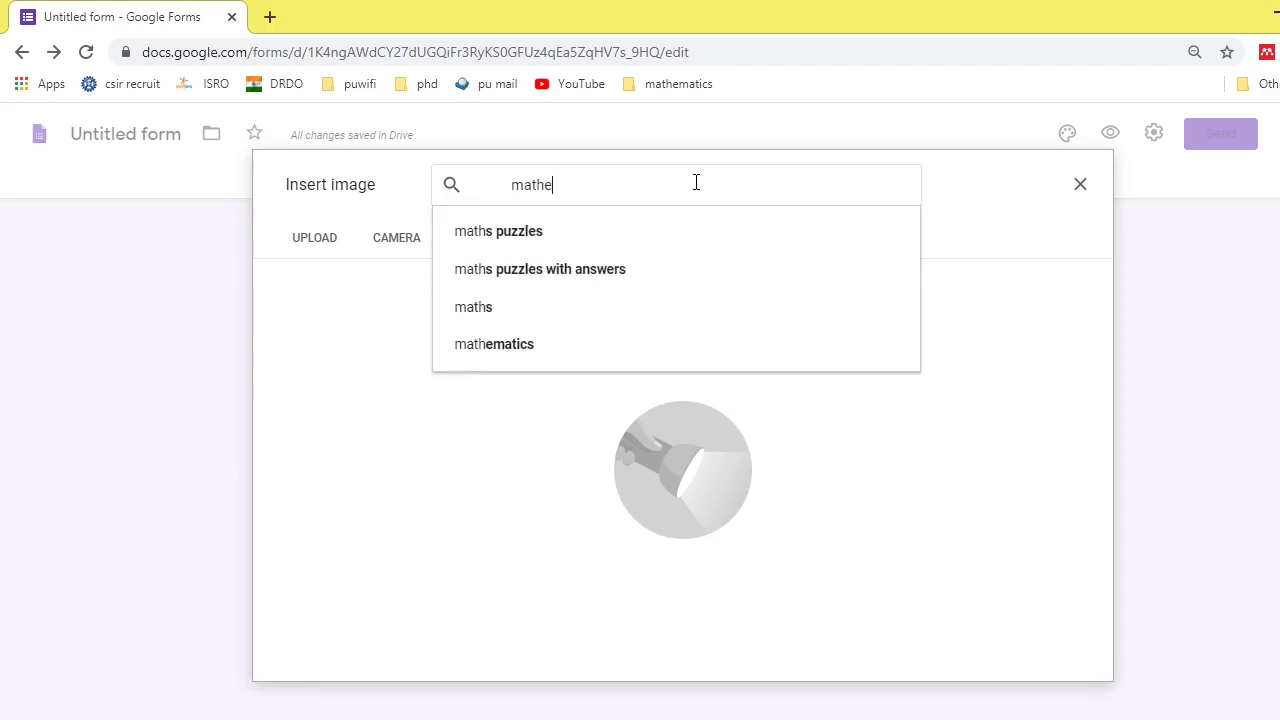
text(matics)
key(Return)
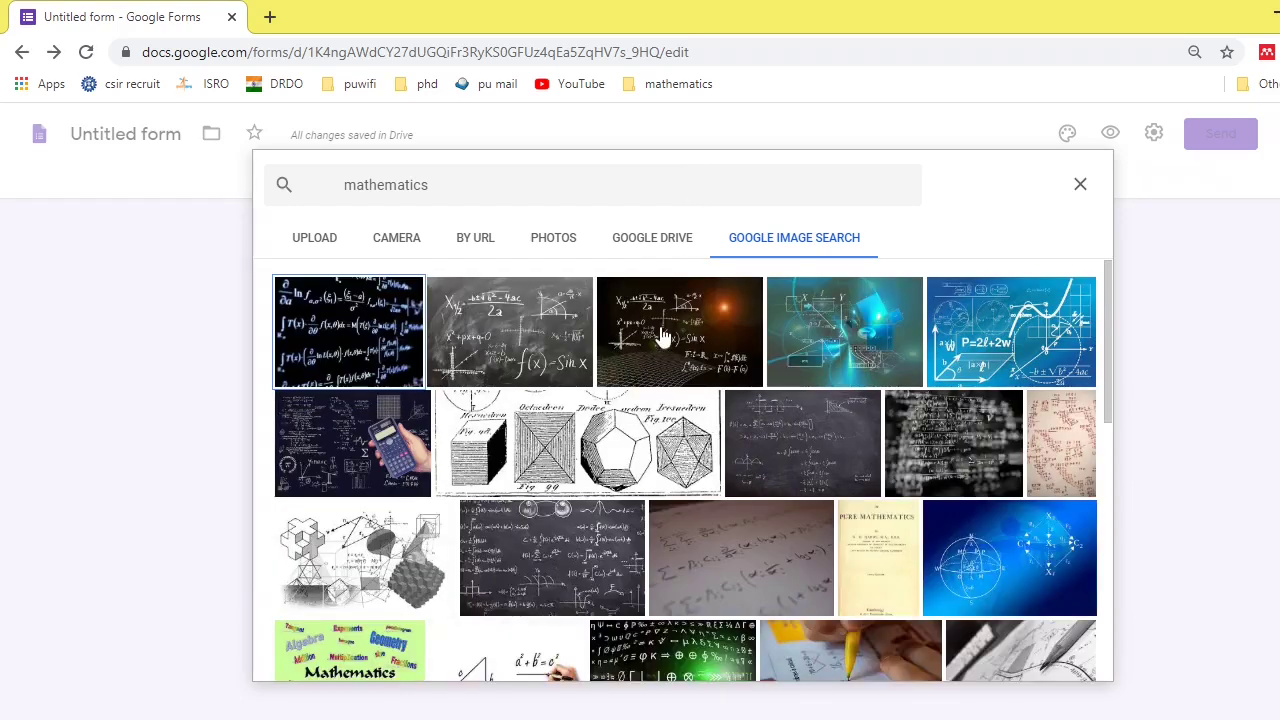
scroll(635, 495, down, 1)
scroll(635, 495, down, 3)
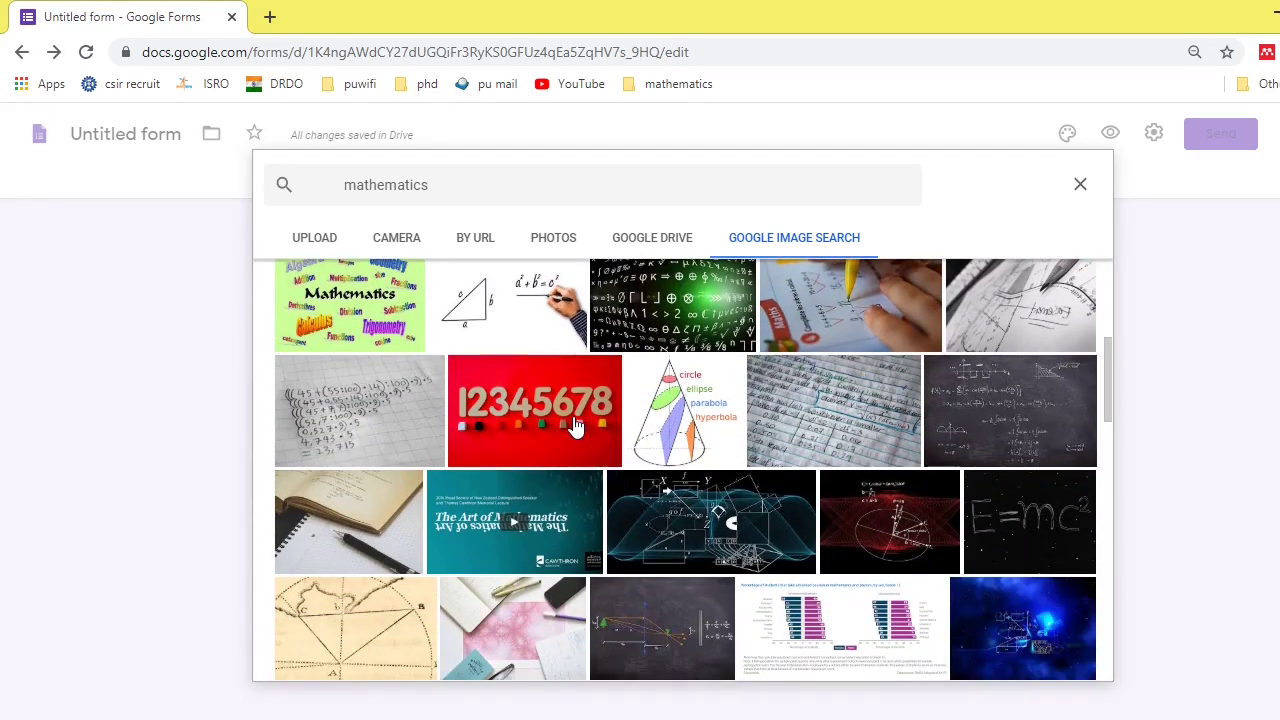
click(575, 425)
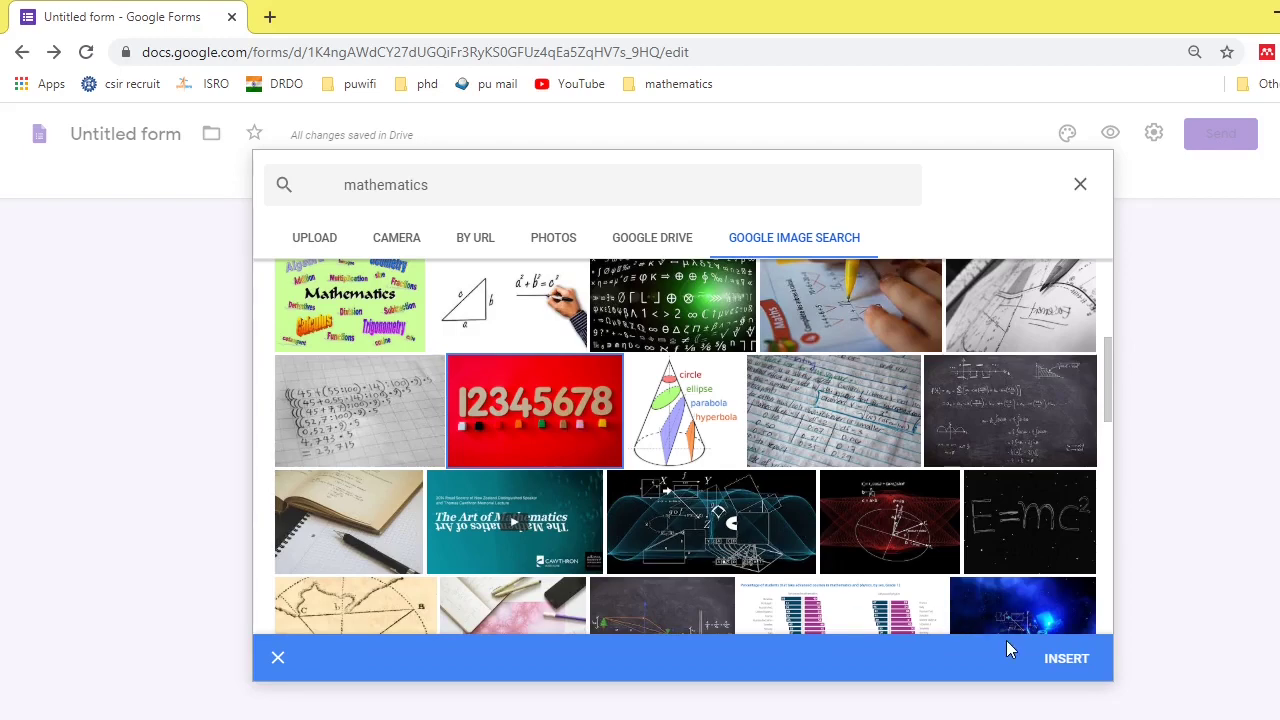
click(1066, 660)
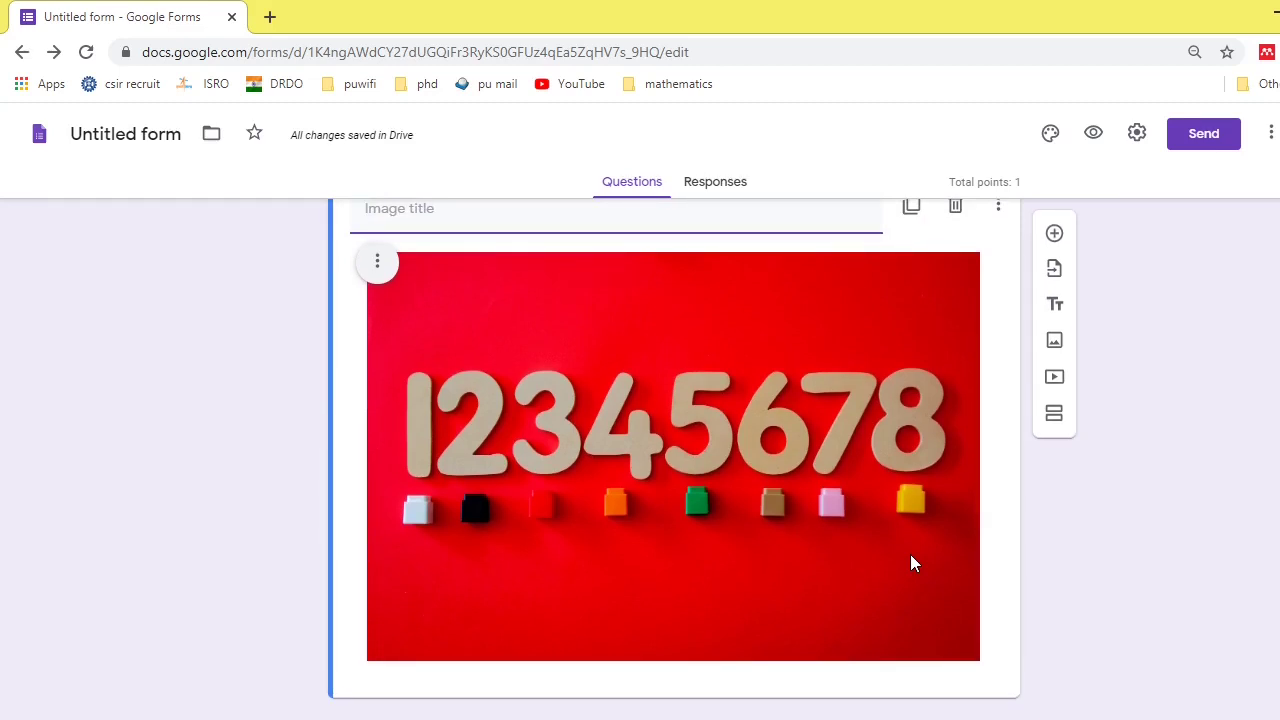
- Type 'mathematics number' as the inserted picture's title
scroll(910, 563, up, 2)
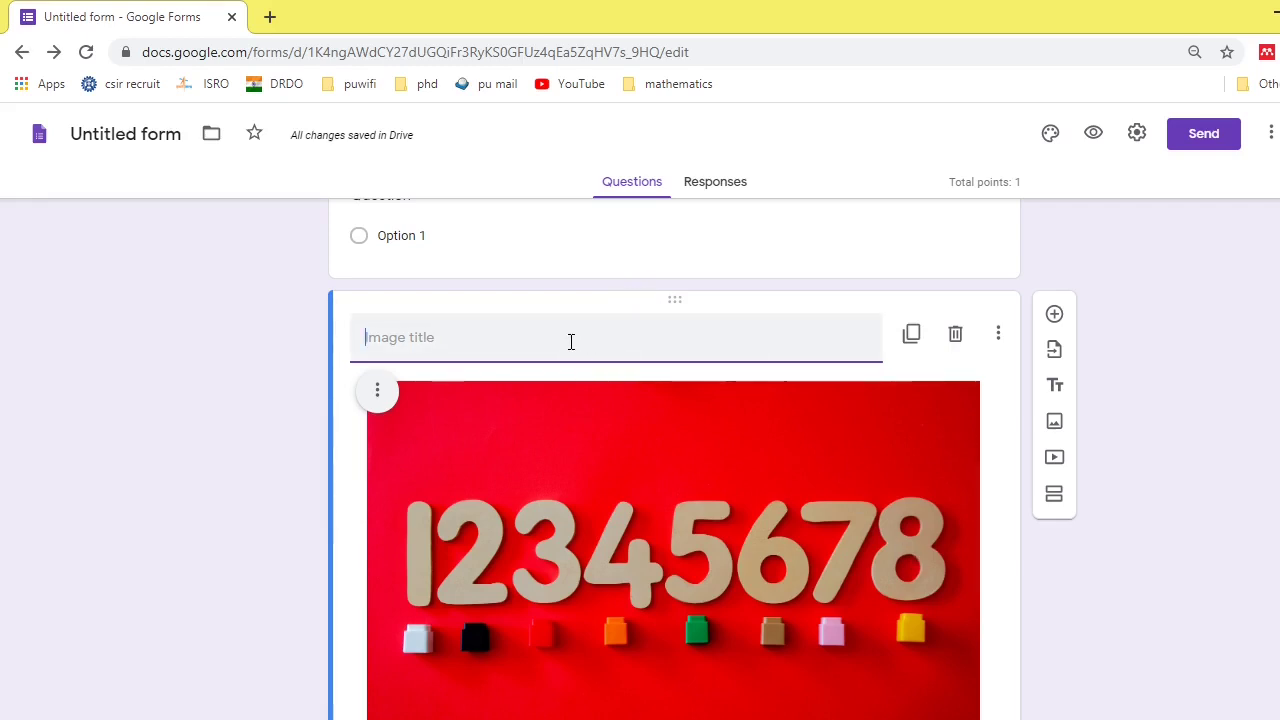
text(math)
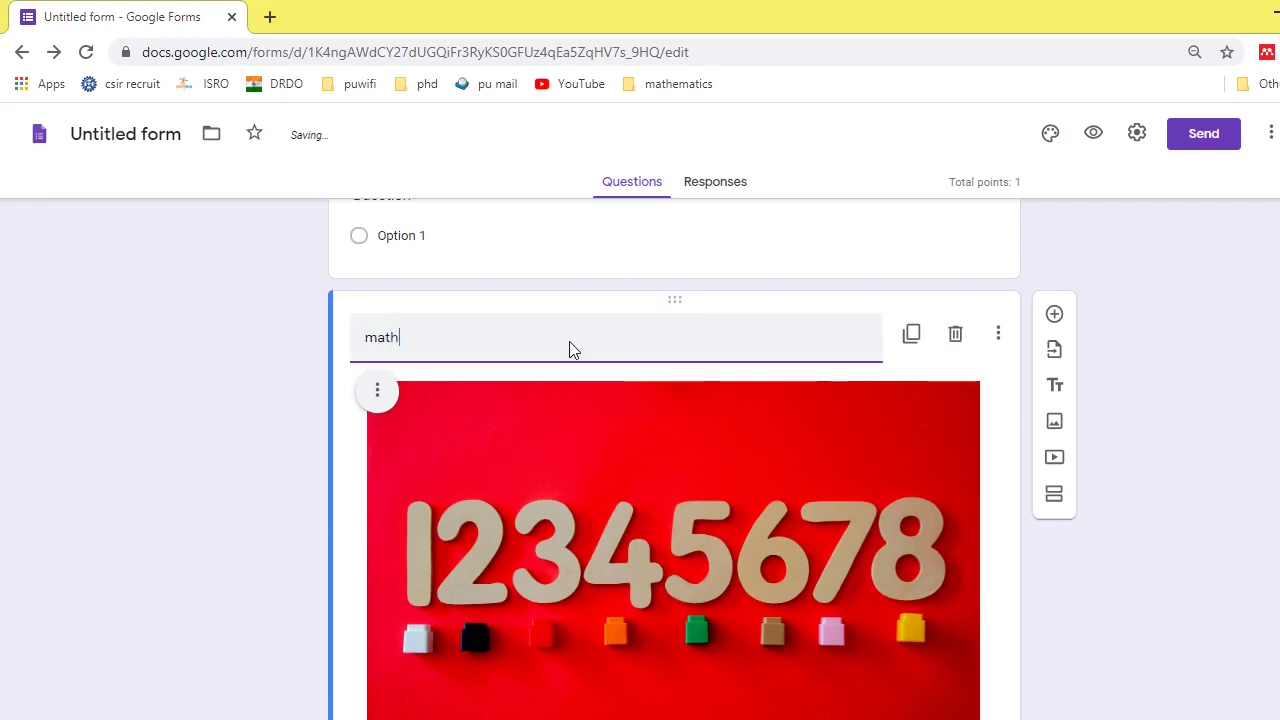
text(ematics number.s)
- Open the Customize Theme palette to show the Theme options panel
scroll(571, 342, up, 5)
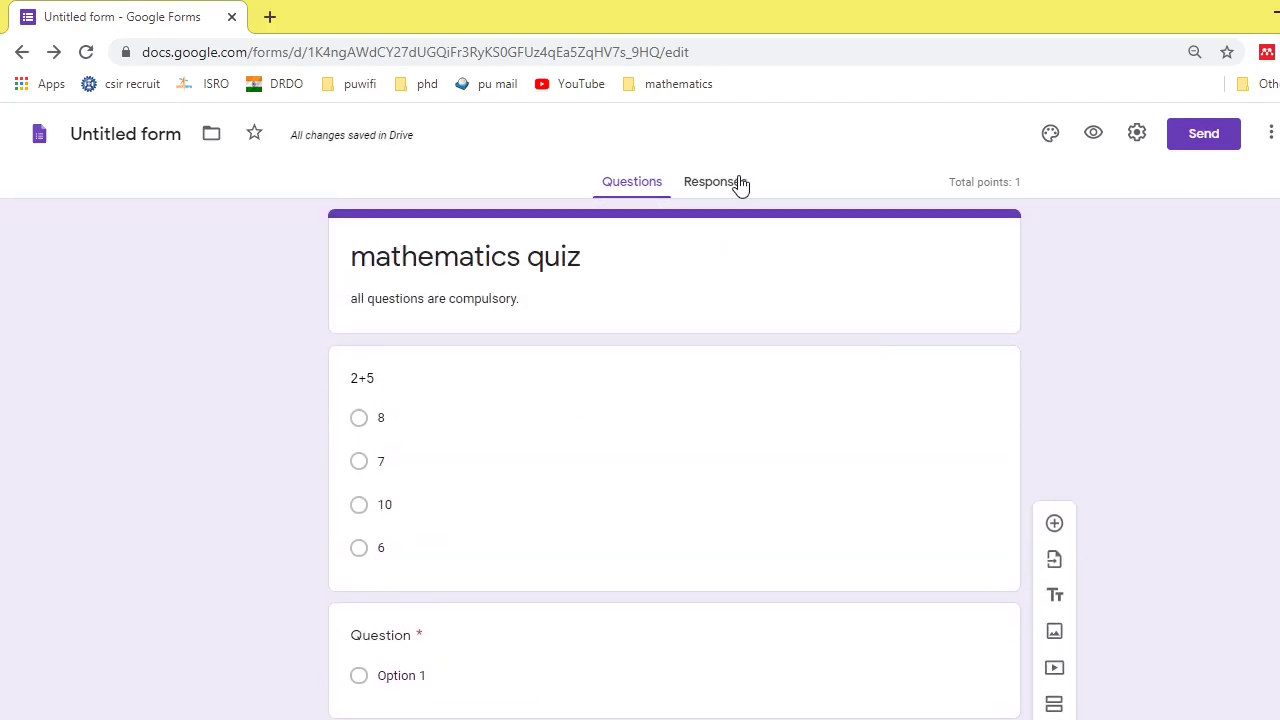
click(1051, 135)
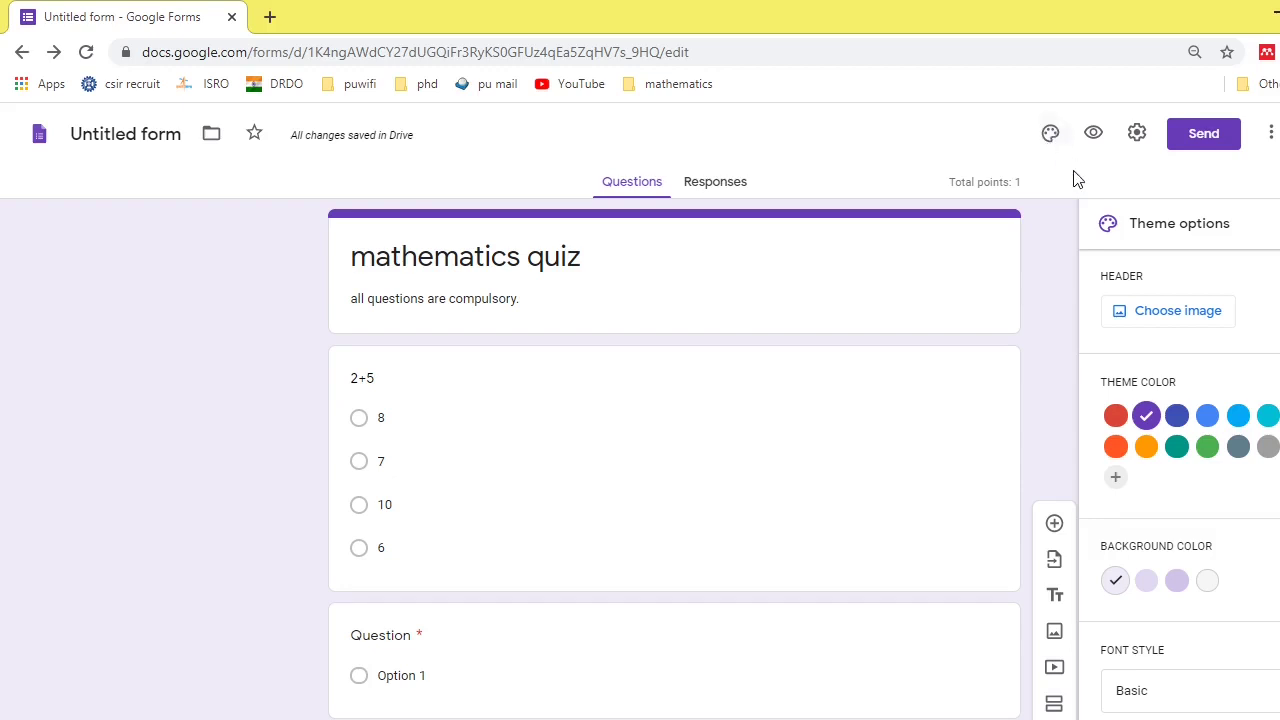
- Set the candy image from Work and School as the form header, giving a yellow theme
click(1157, 313)
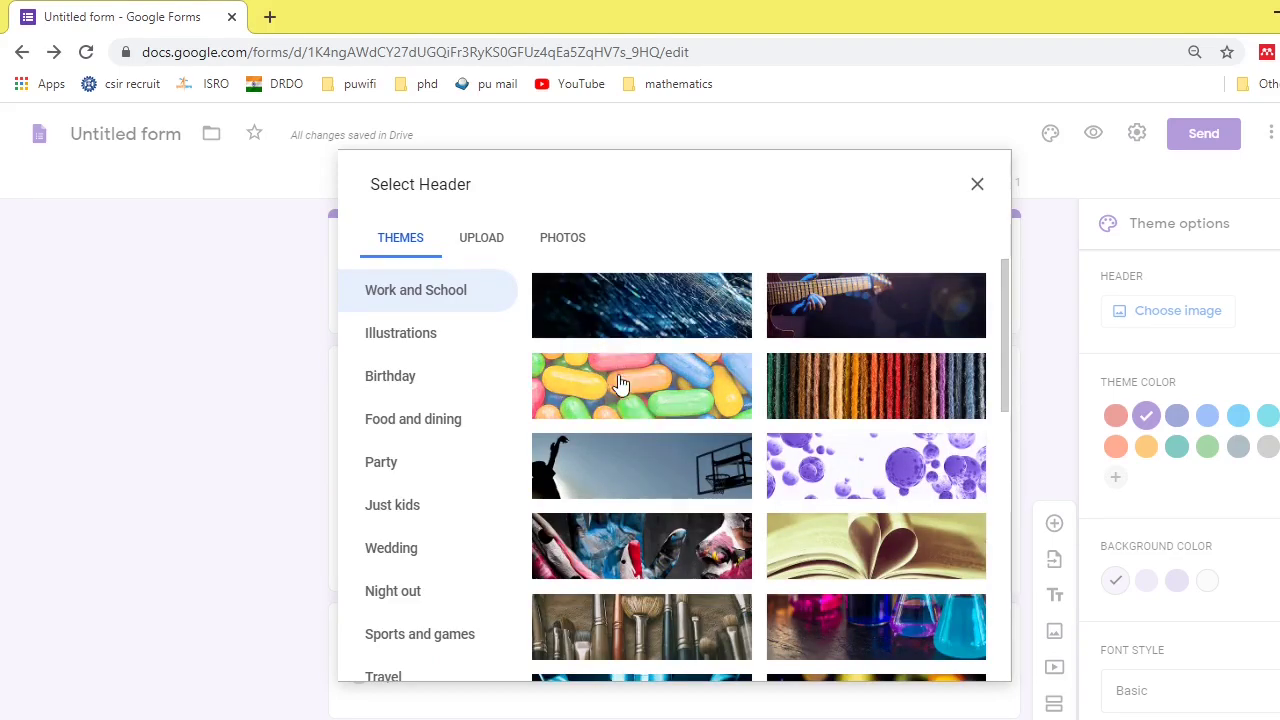
scroll(672, 507, down, 1)
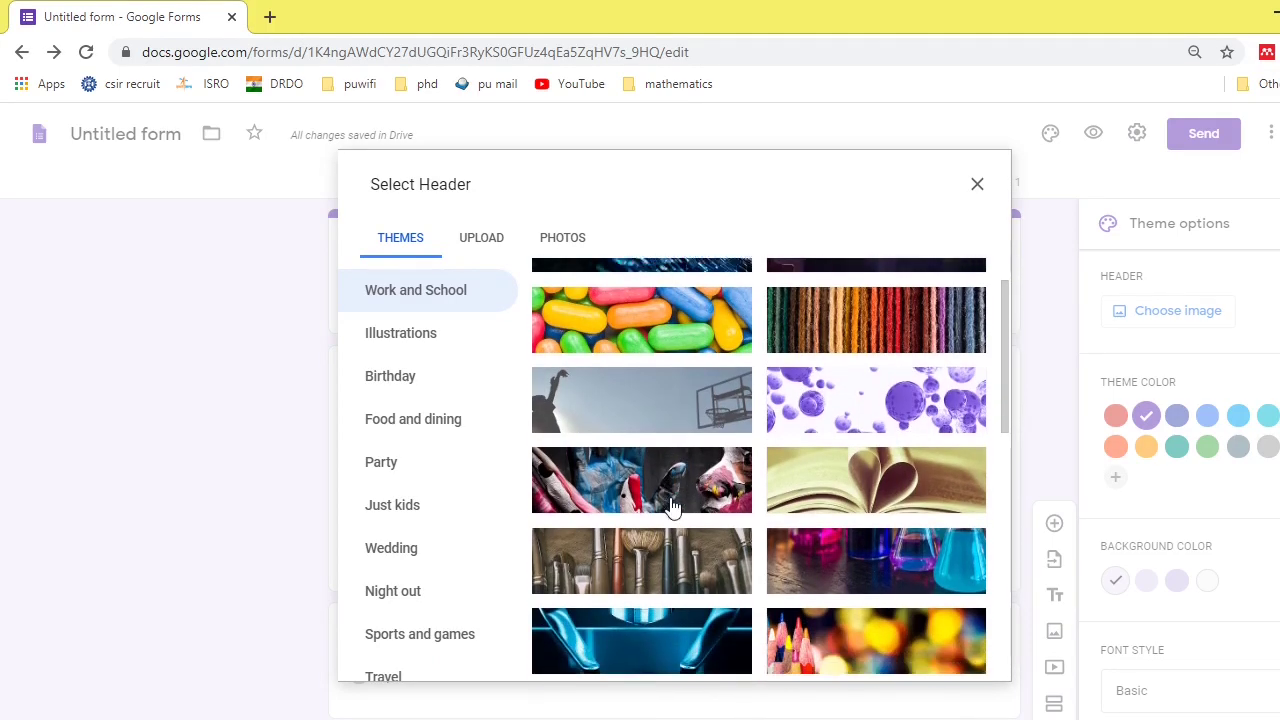
click(383, 517)
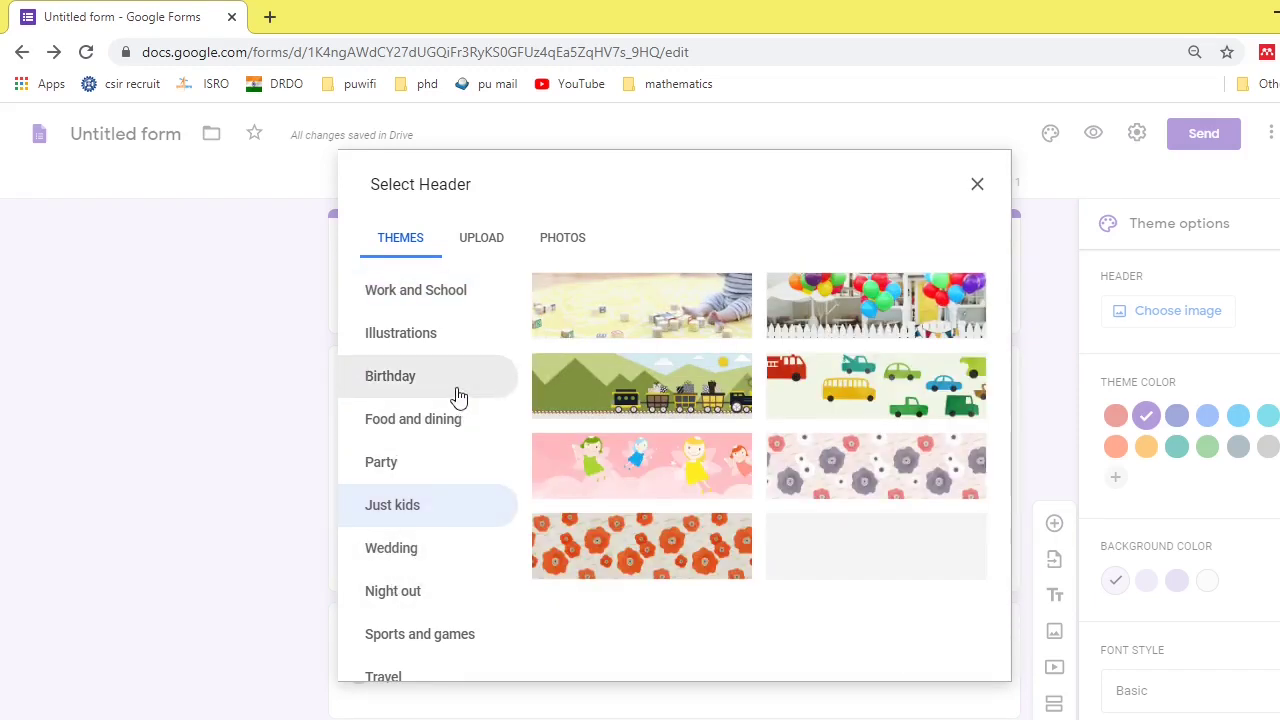
scroll(424, 468, down, 1)
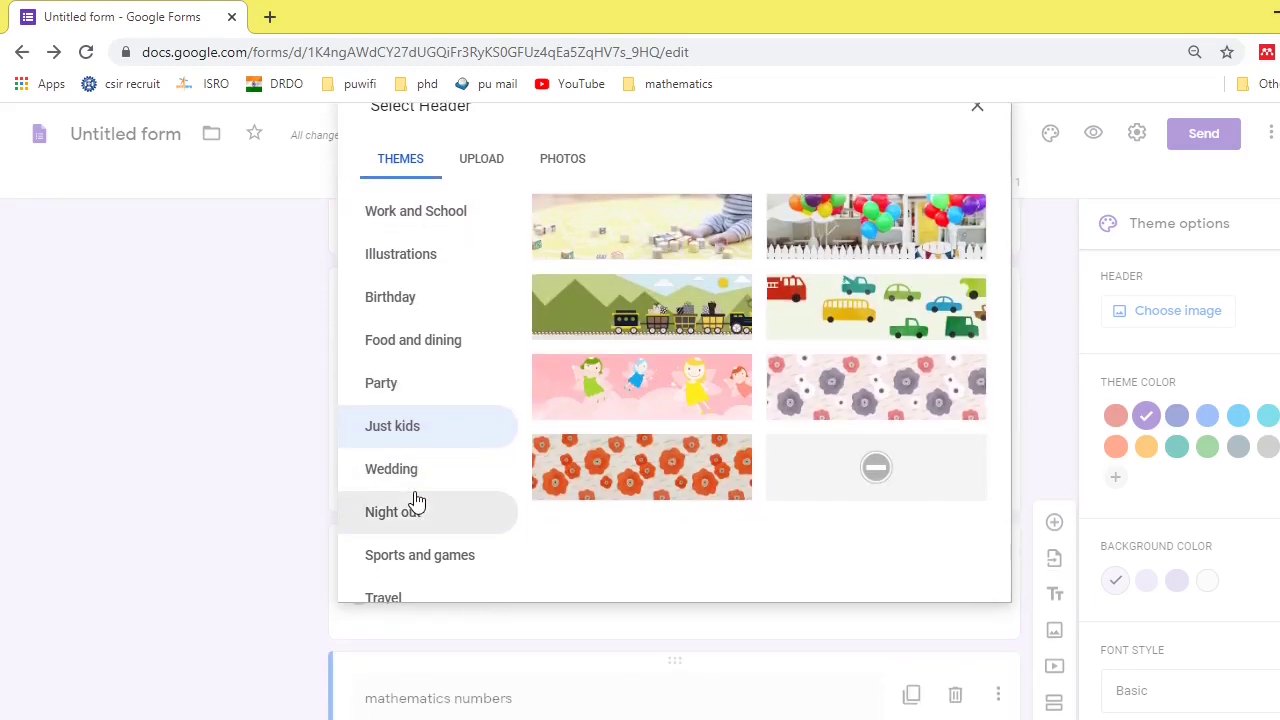
scroll(414, 500, up, 1)
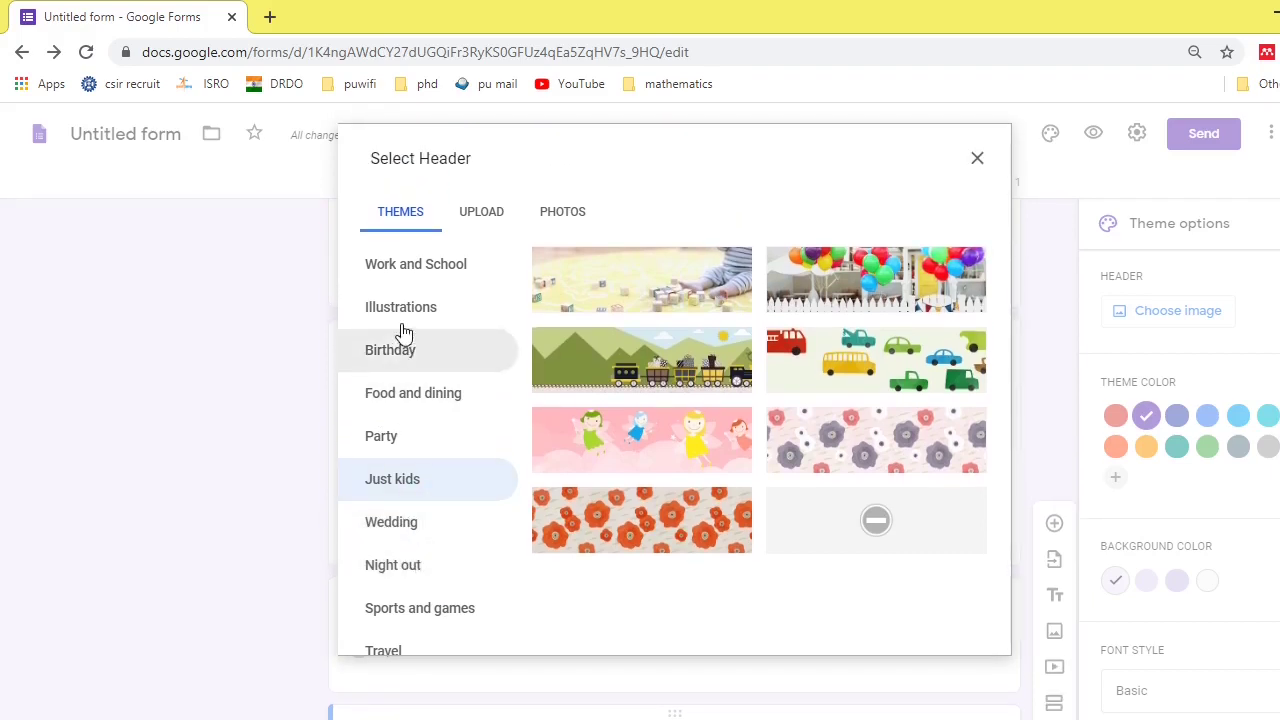
click(410, 272)
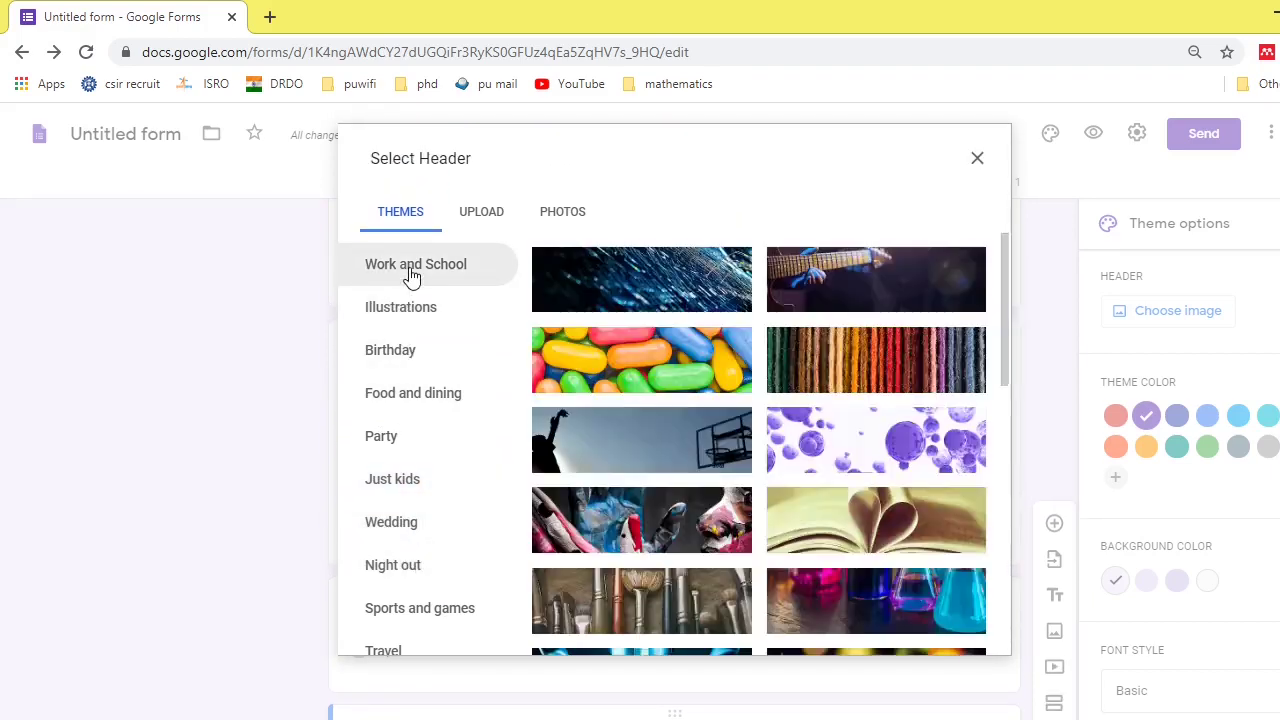
click(638, 355)
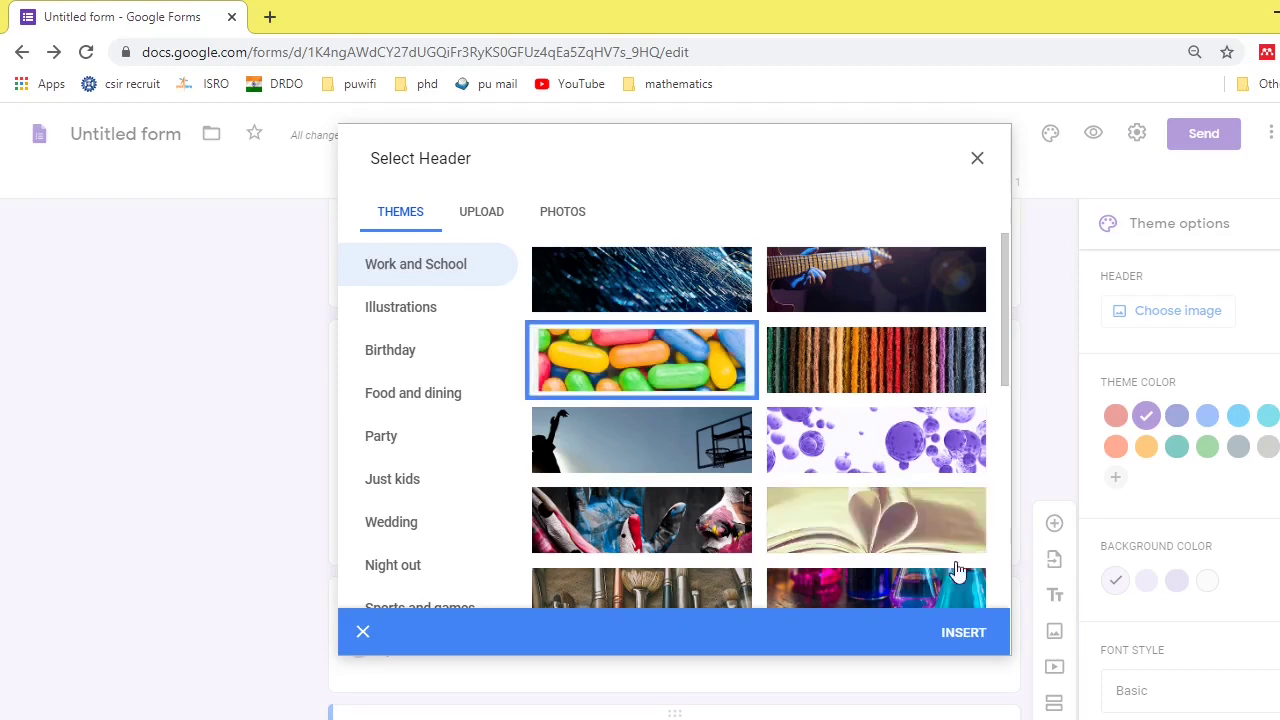
click(964, 632)
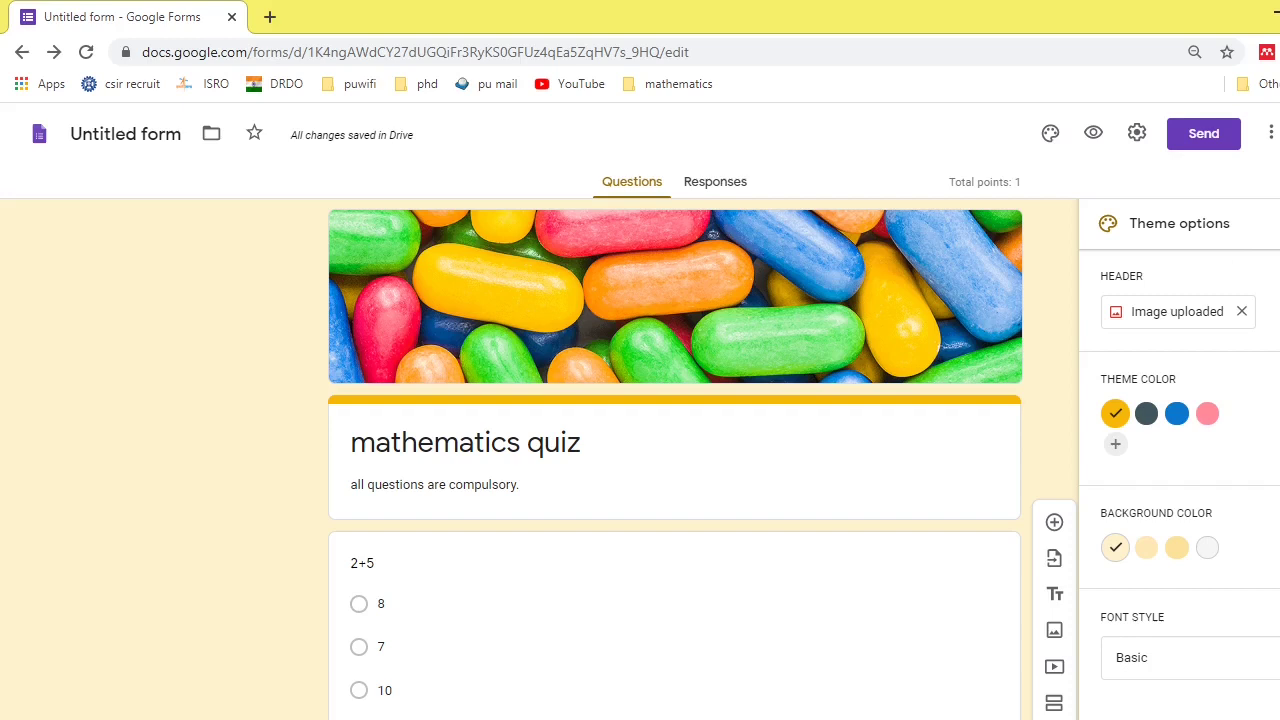
click(1278, 223)
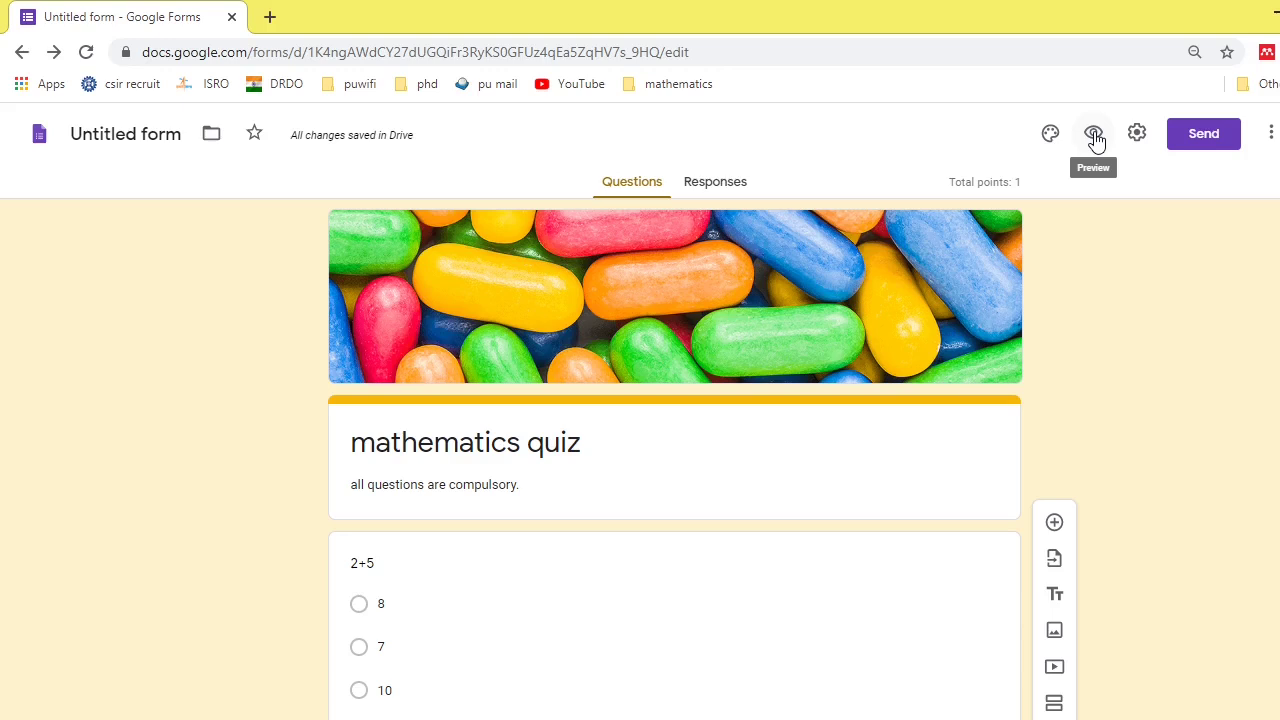
click(1094, 134)
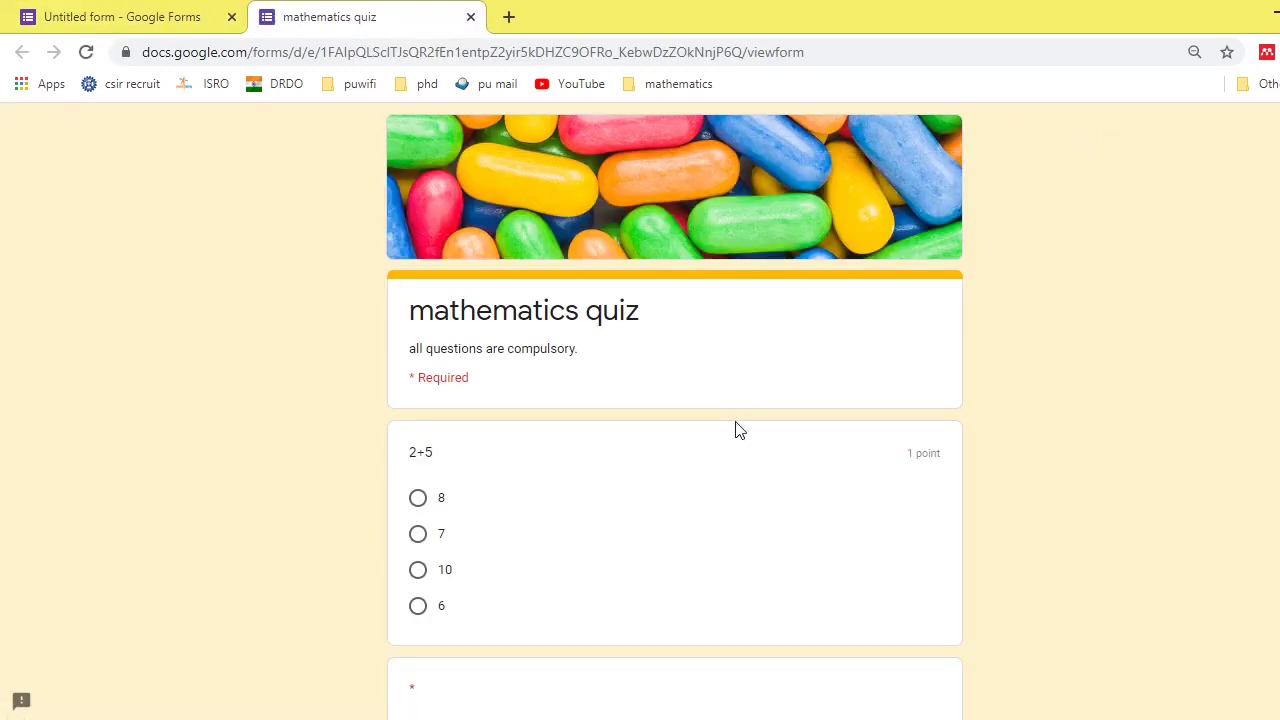
scroll(735, 430, down, 1)
scroll(735, 430, down, 4)
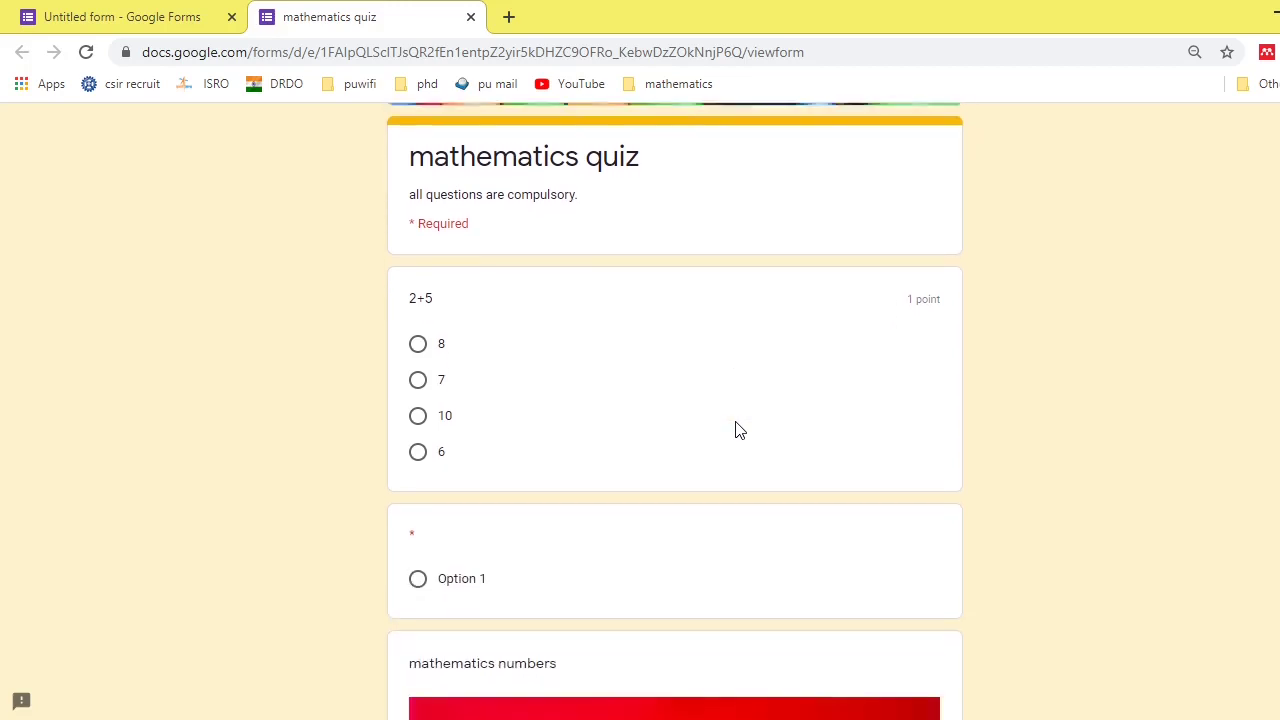
scroll(735, 430, down, 3)
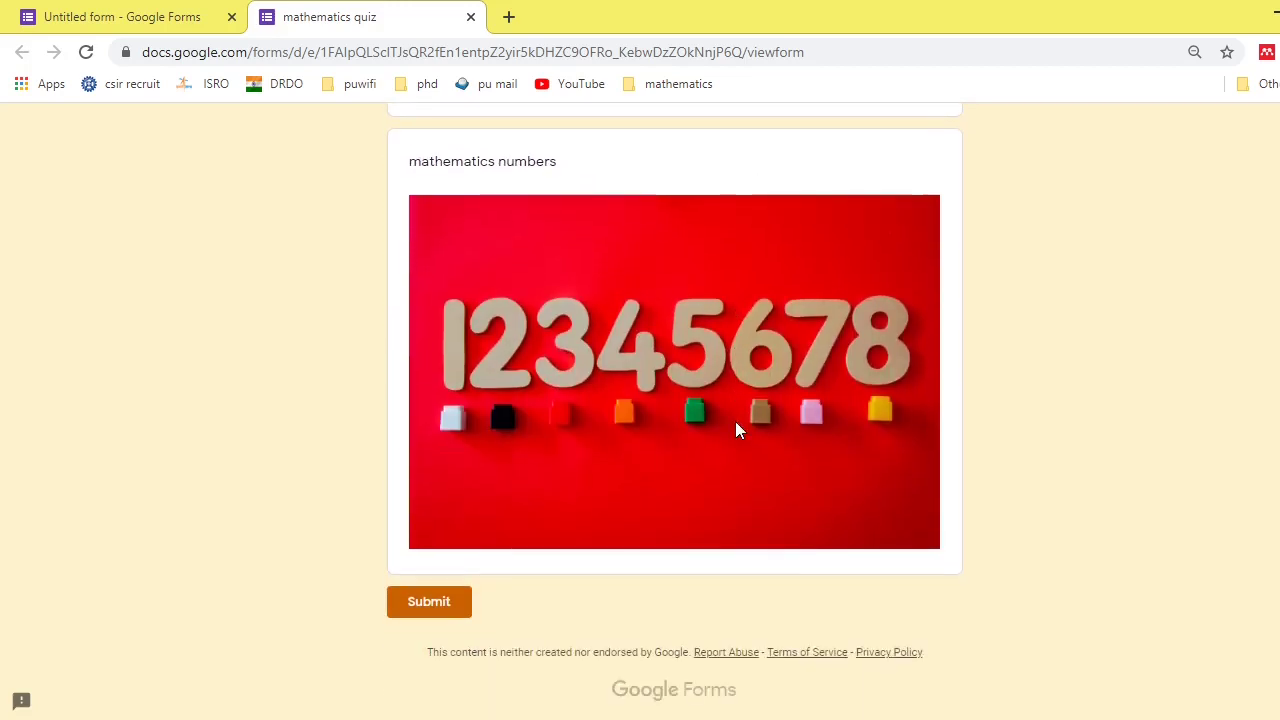
scroll(735, 430, up, 1)
scroll(735, 430, up, 6)
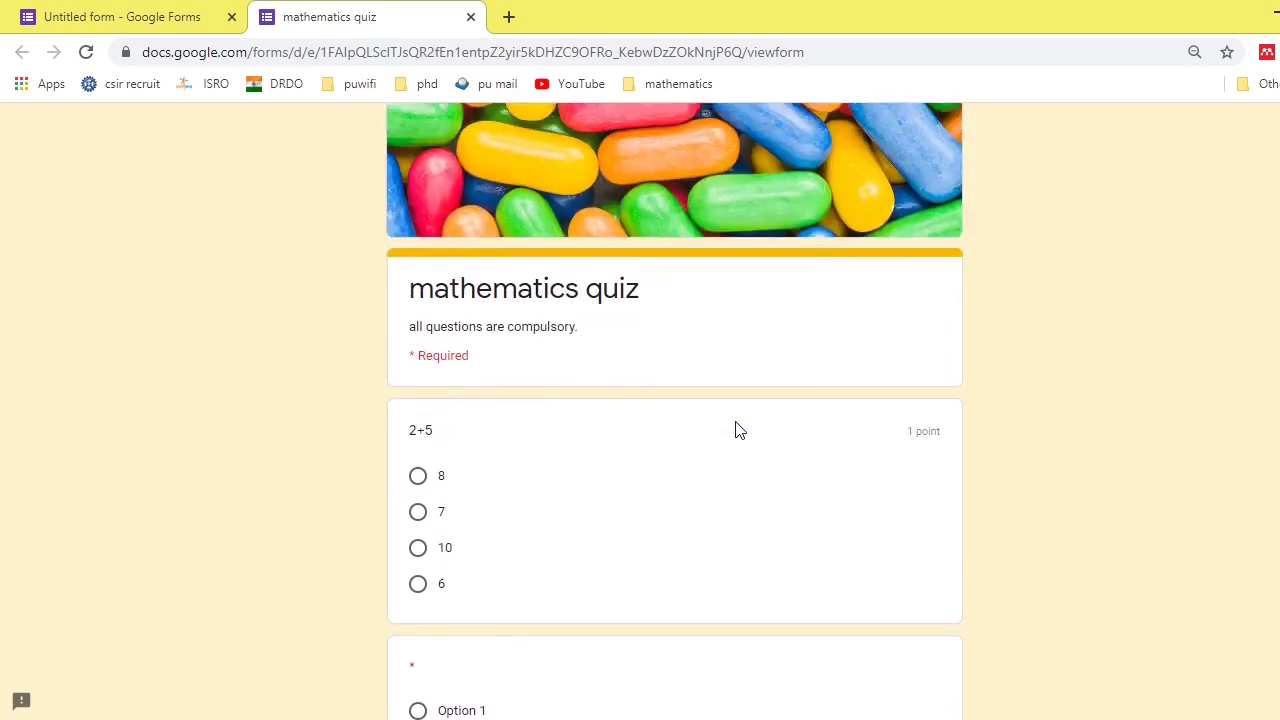
click(470, 17)
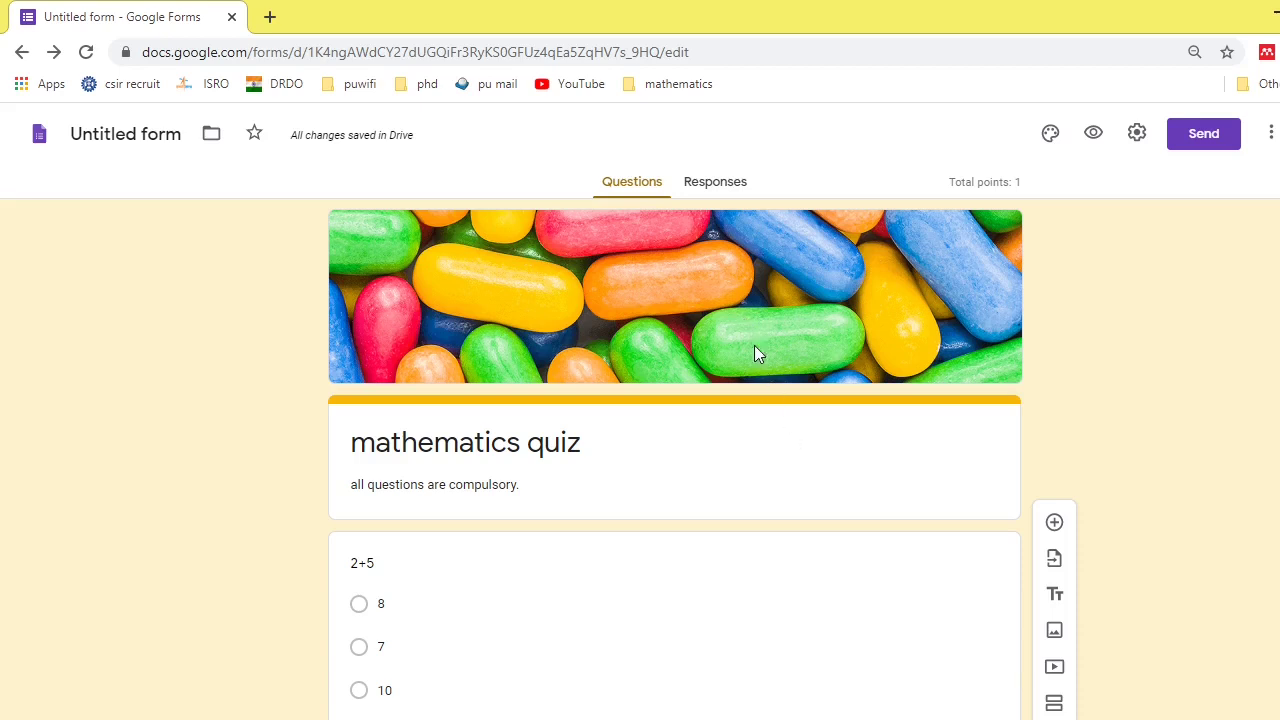
- From the Responses tab, create a new 'Untitled form (Responses)' spreadsheet for the quiz
click(719, 198)
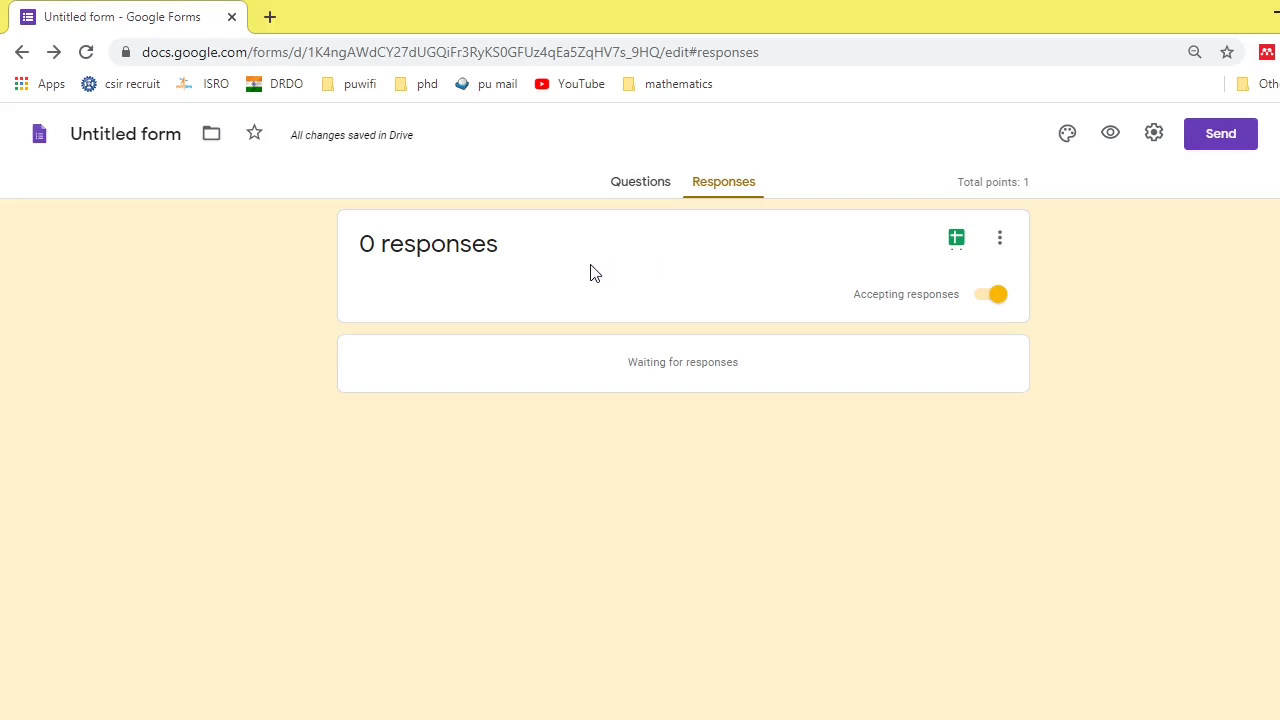
click(956, 242)
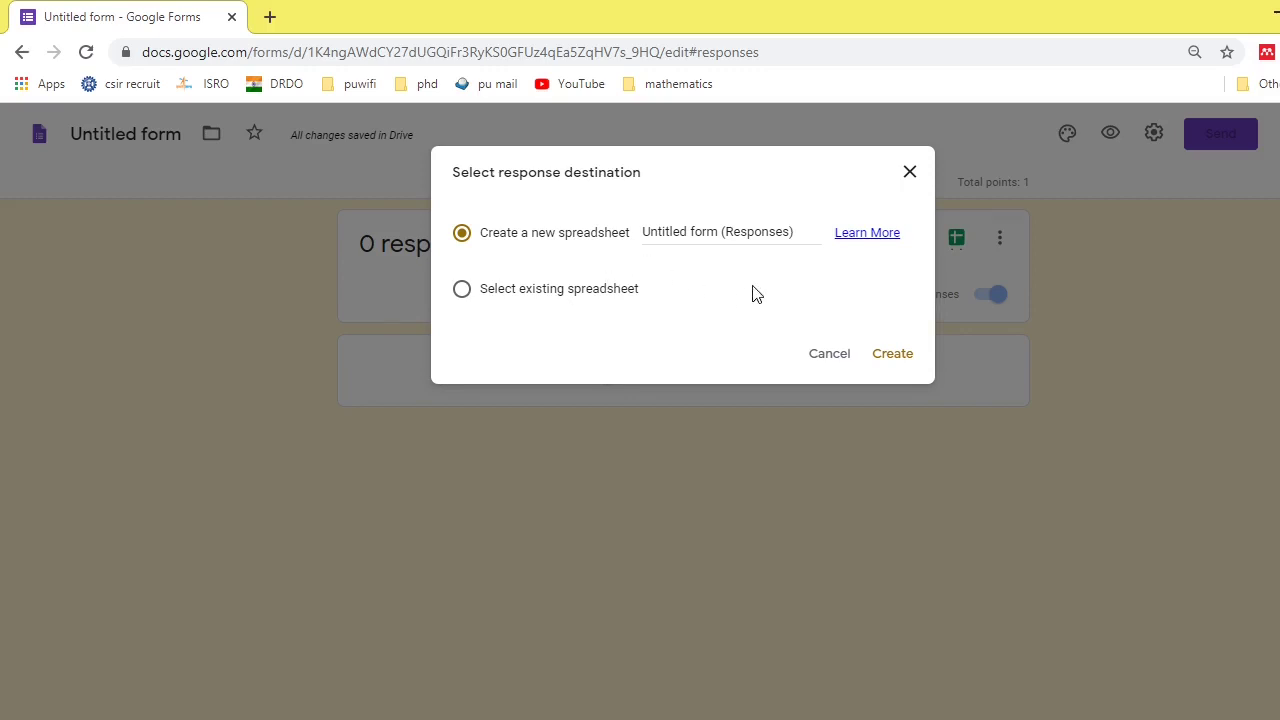
click(893, 366)
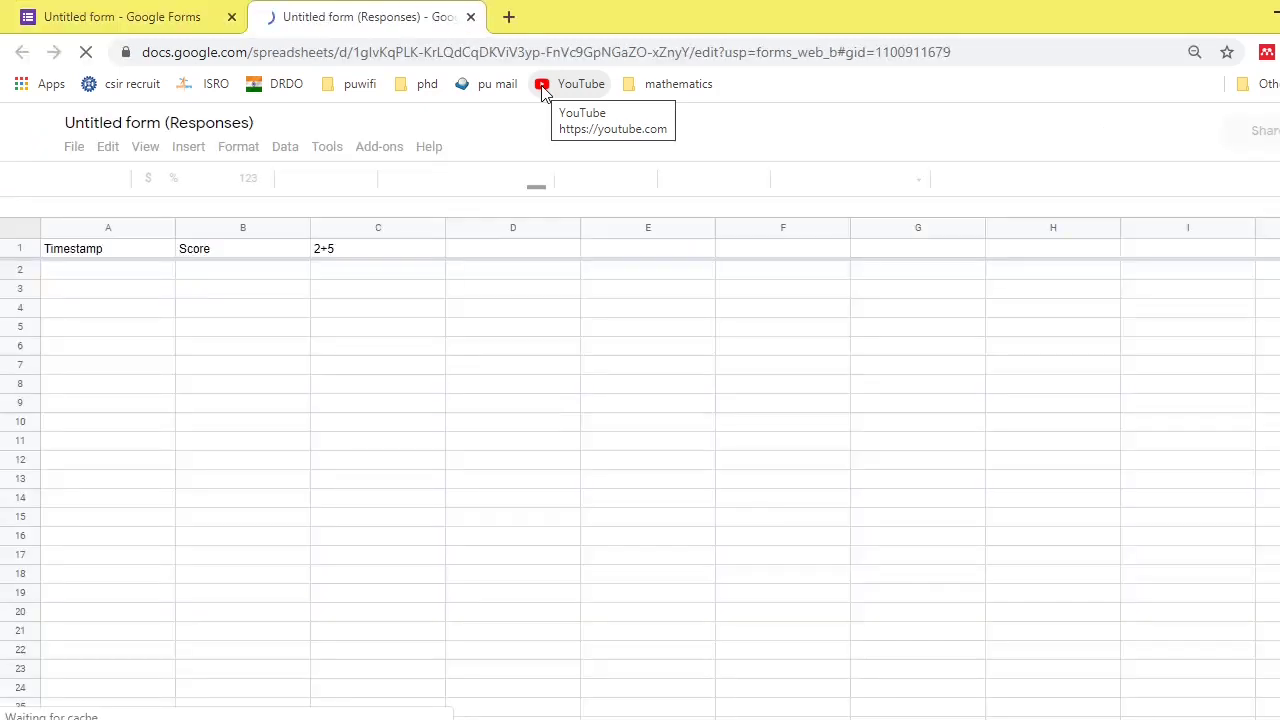
- Switch back to the 'Untitled form - Google Forms' browser tab
click(128, 14)
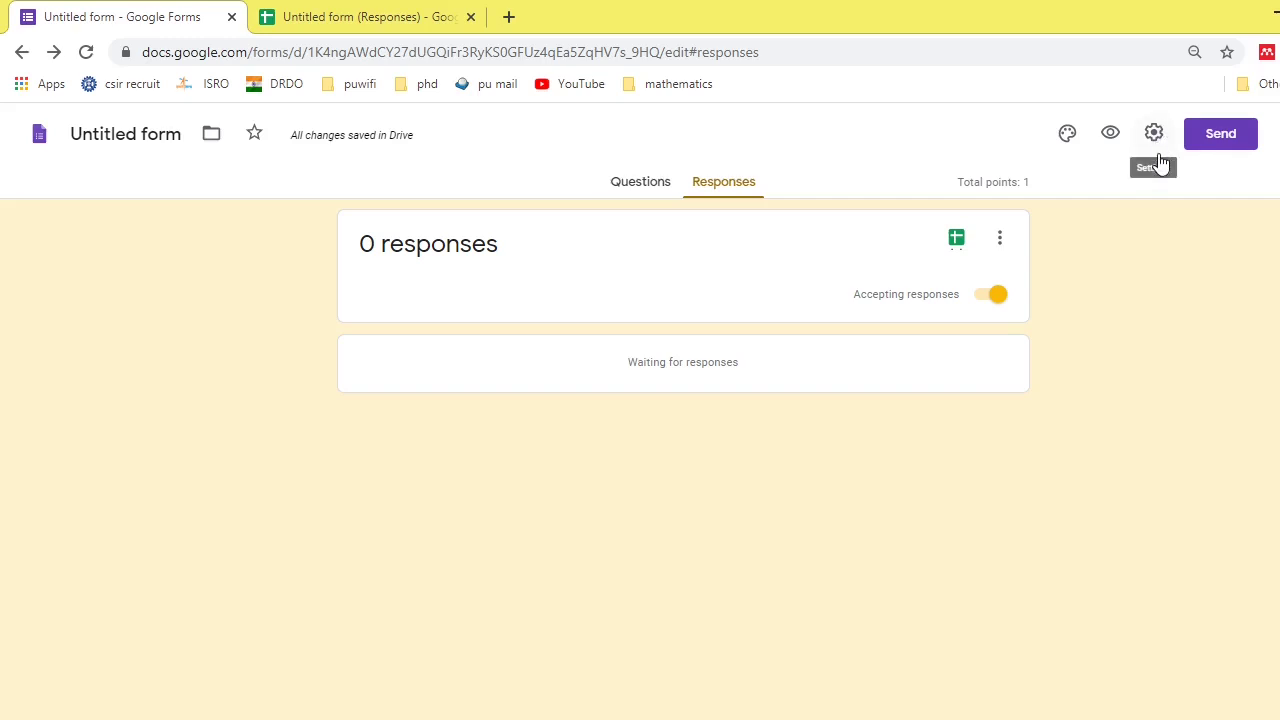
- In Send form, add the recipient's e-mail address and accept the suggested contact
click(1216, 145)
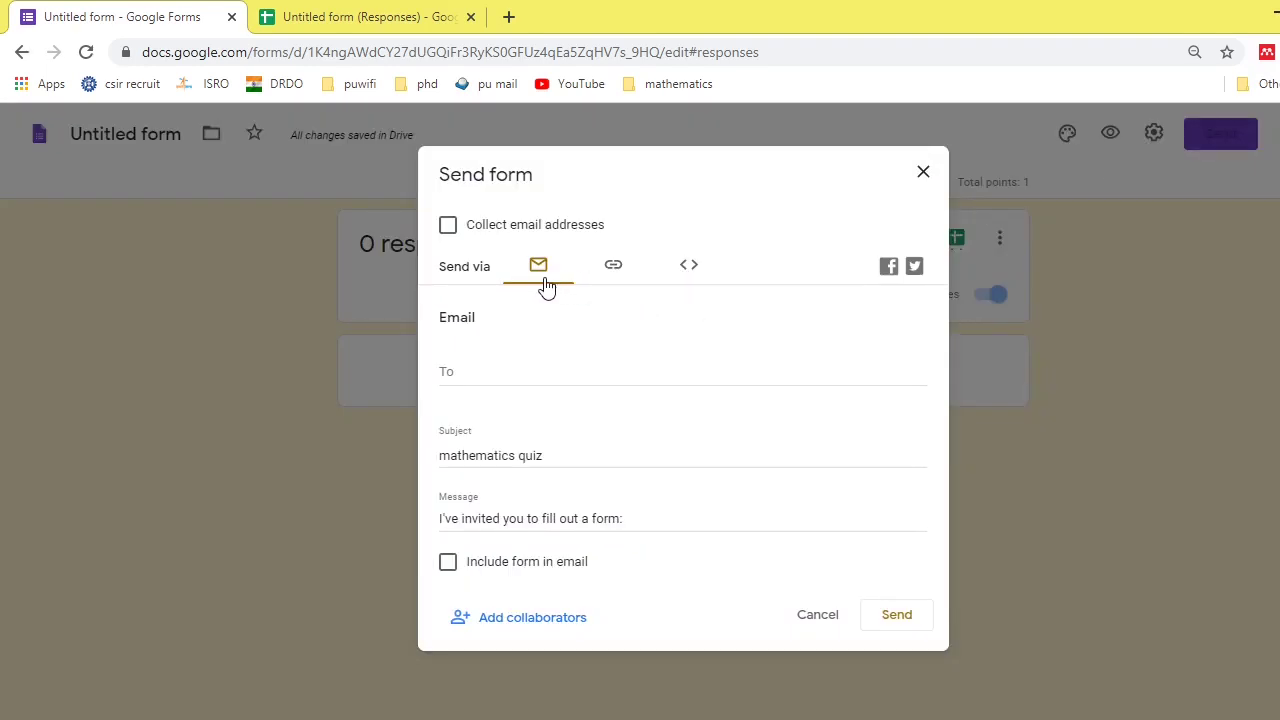
click(475, 373)
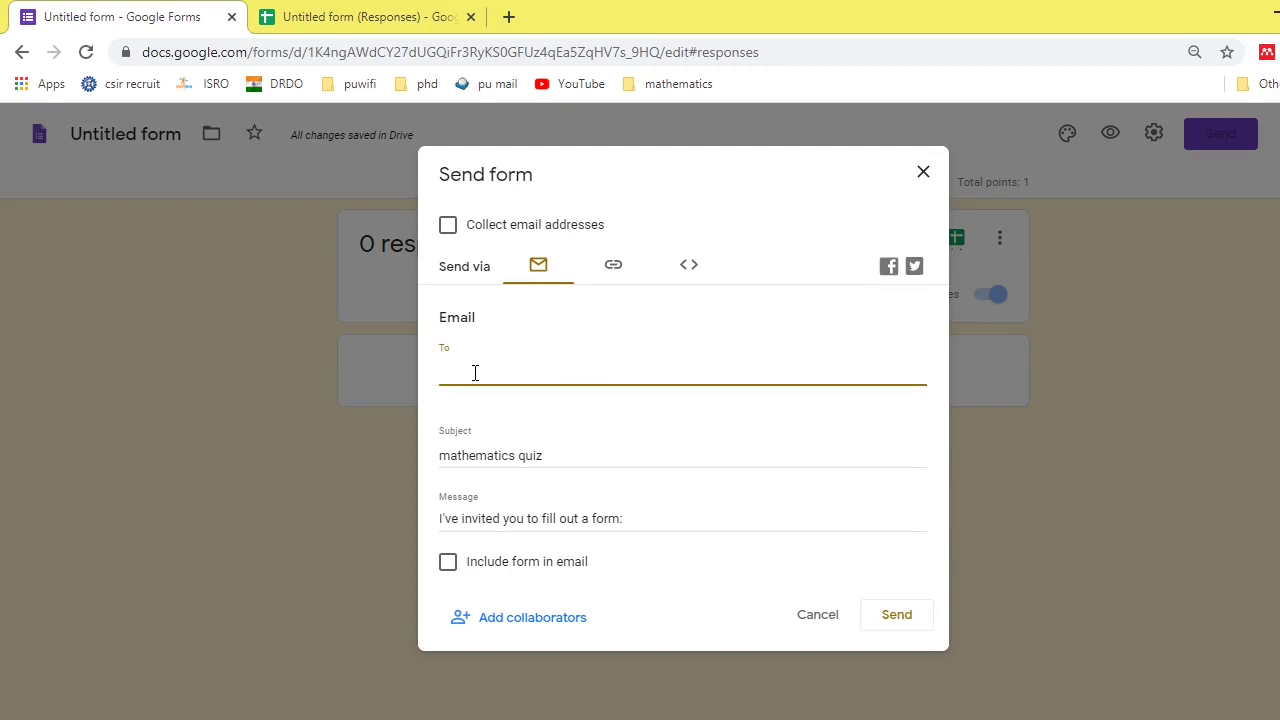
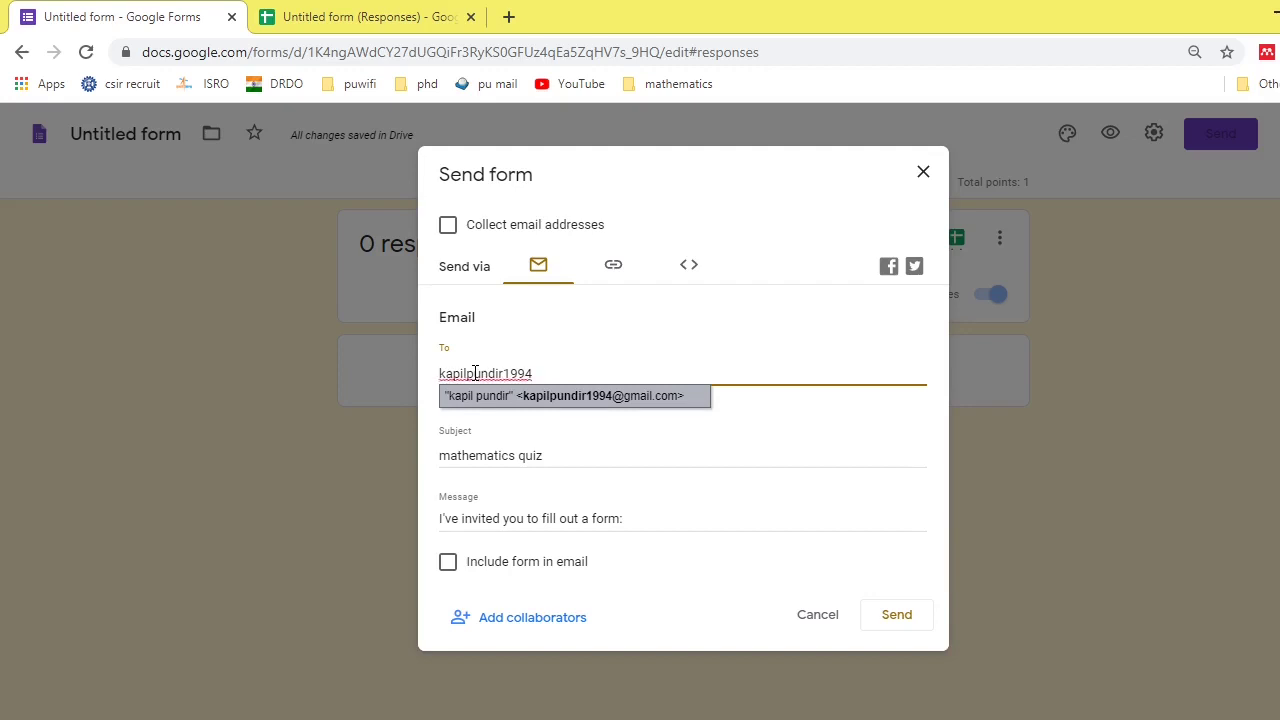
click(574, 400)
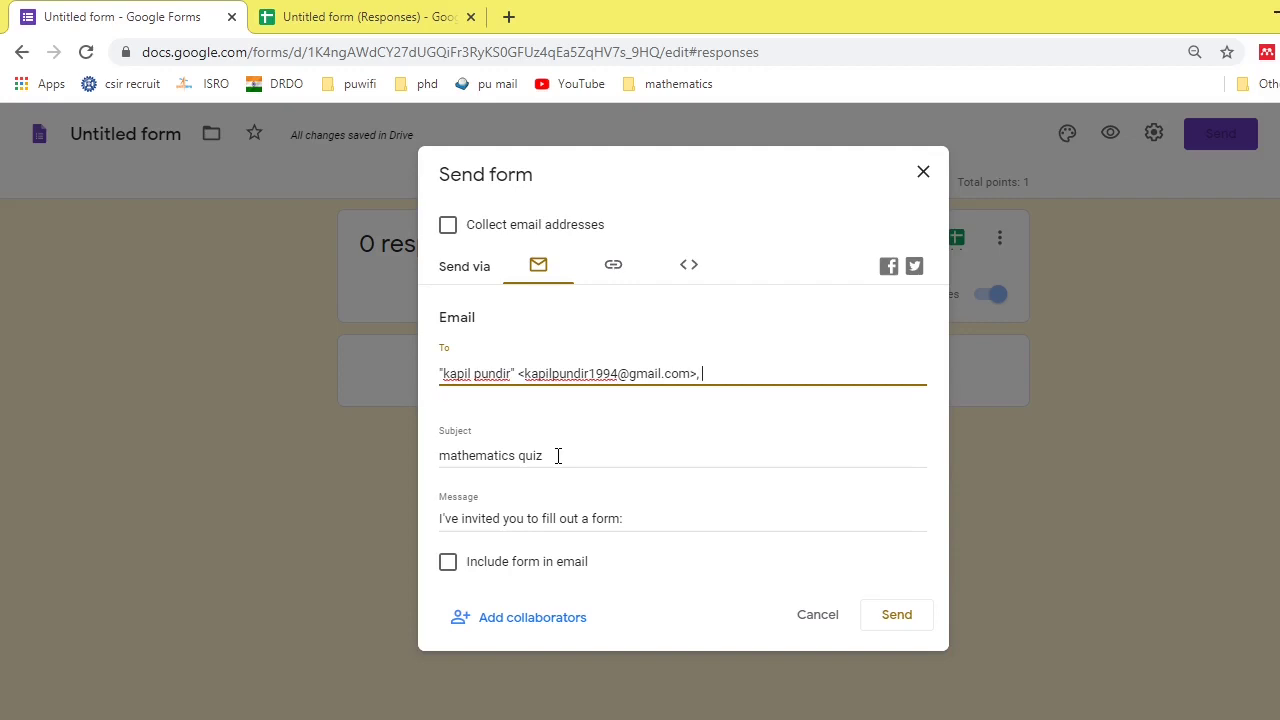
- Edit the email subject to read 'mathematics'
click(558, 456)
key(BackSpace)
key(BackSpace)
key(BackSpace)
key(BackSpace)
key(BackSpace)
key(BackSpace)
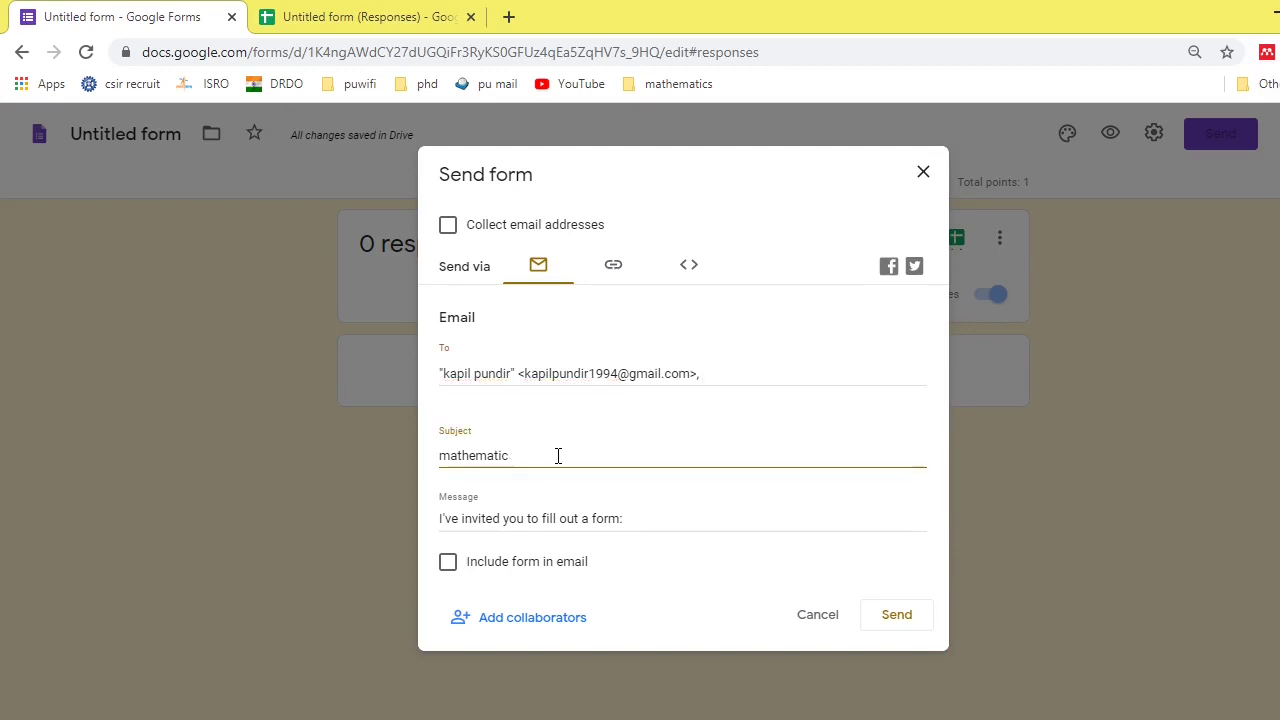
text(s)
- Copy the link with Shorten URL ticked, then close the Send form dialog
click(614, 268)
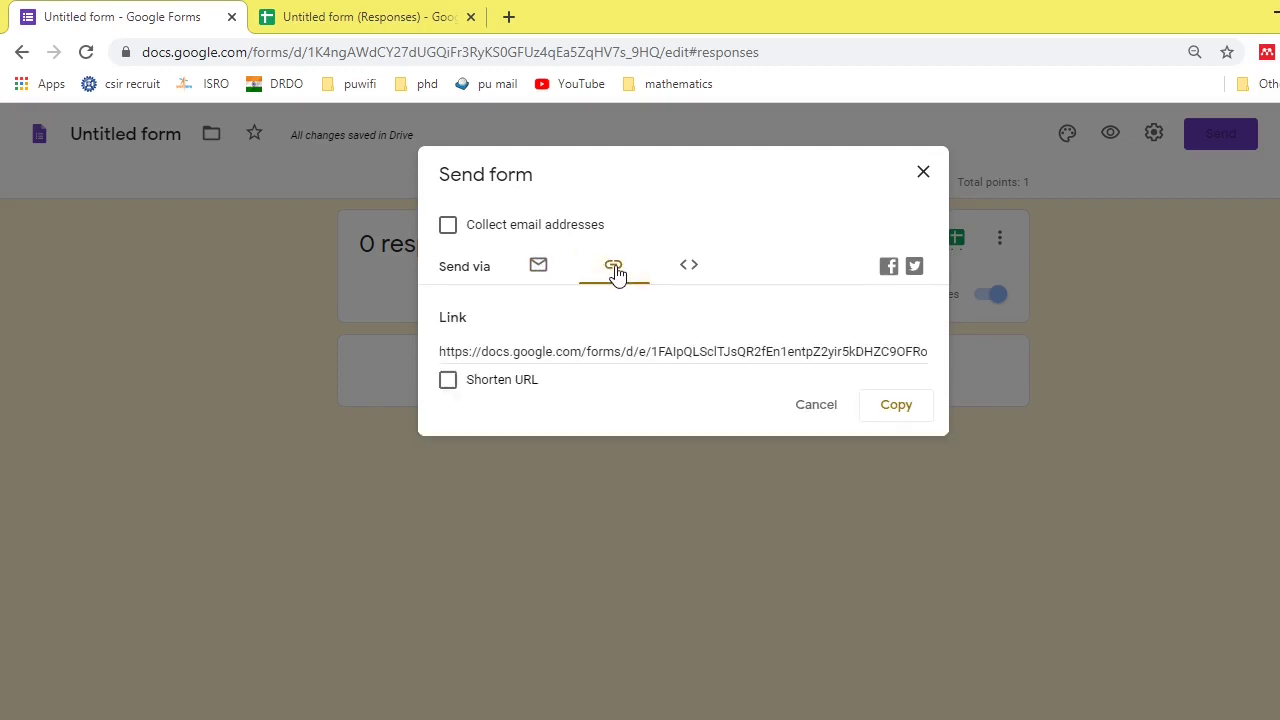
click(450, 382)
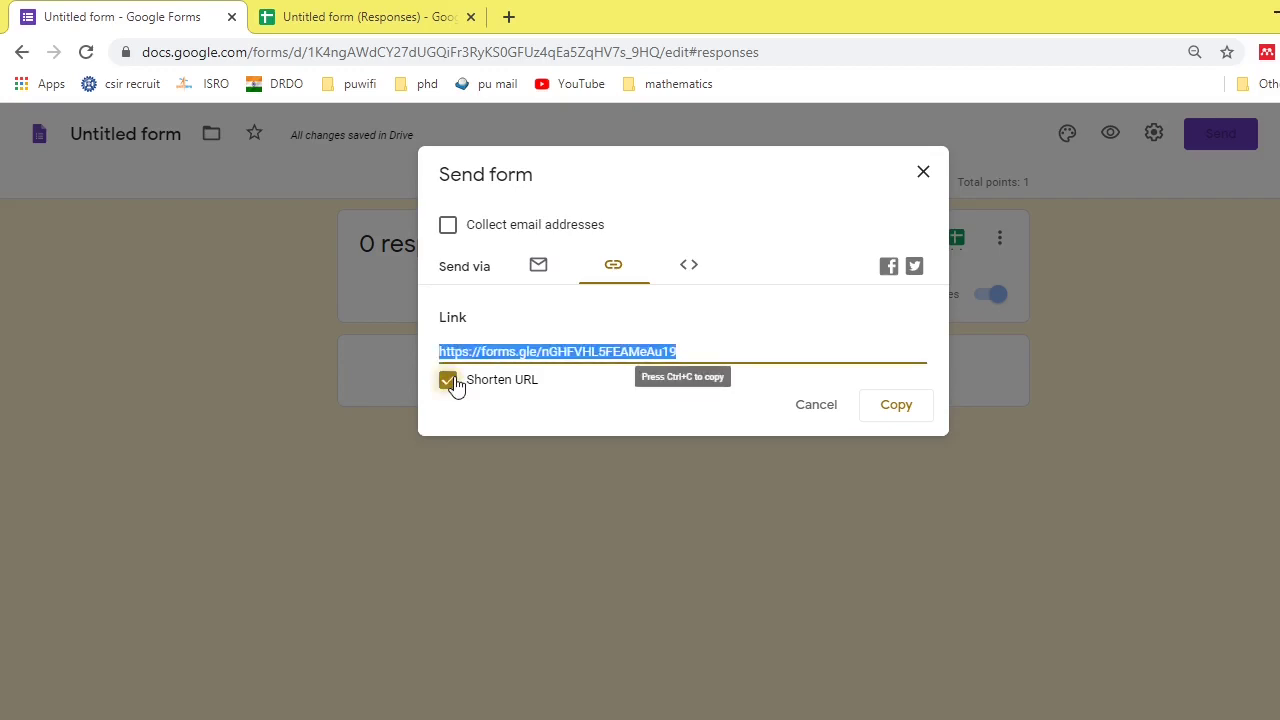
click(889, 410)
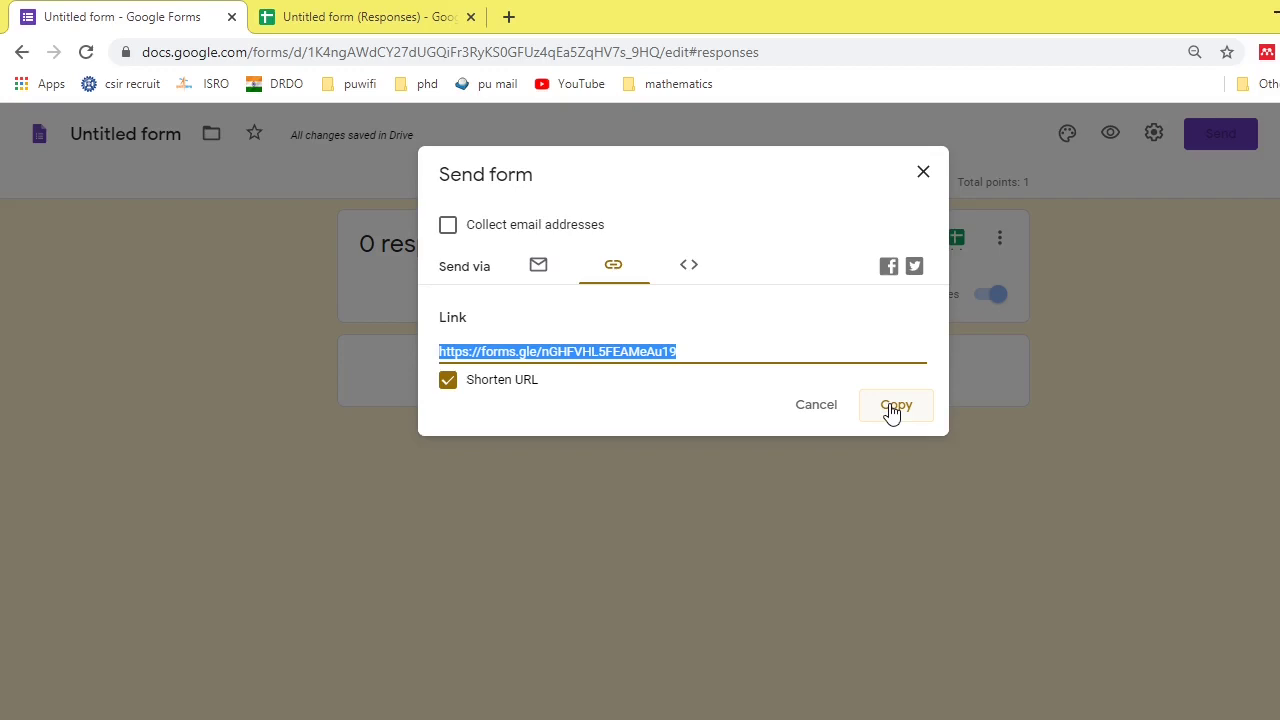
click(919, 177)
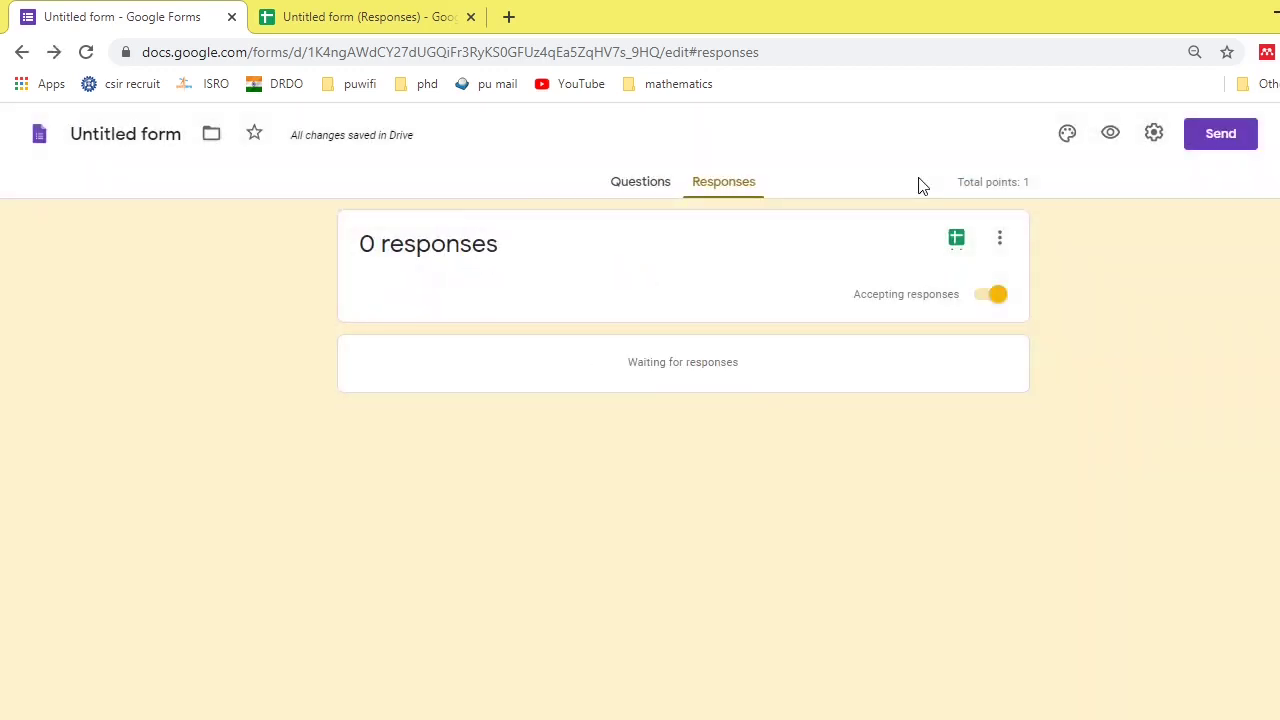